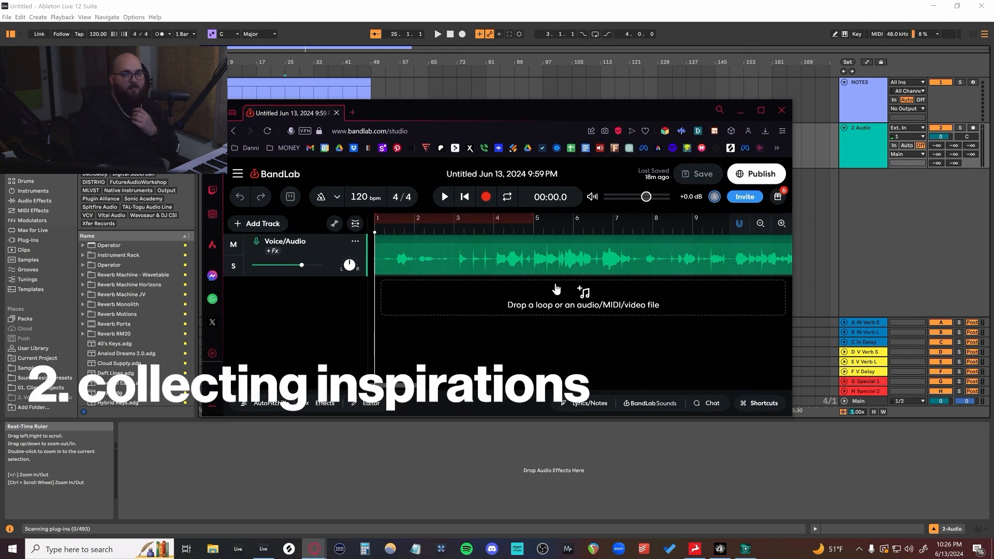
# Step: Enlarge and reposition the BandLab window, and play the Voice/Audio recording from several points on its timeline
pyautogui.moveTo(790, 419); pyautogui.dragTo(882, 491)
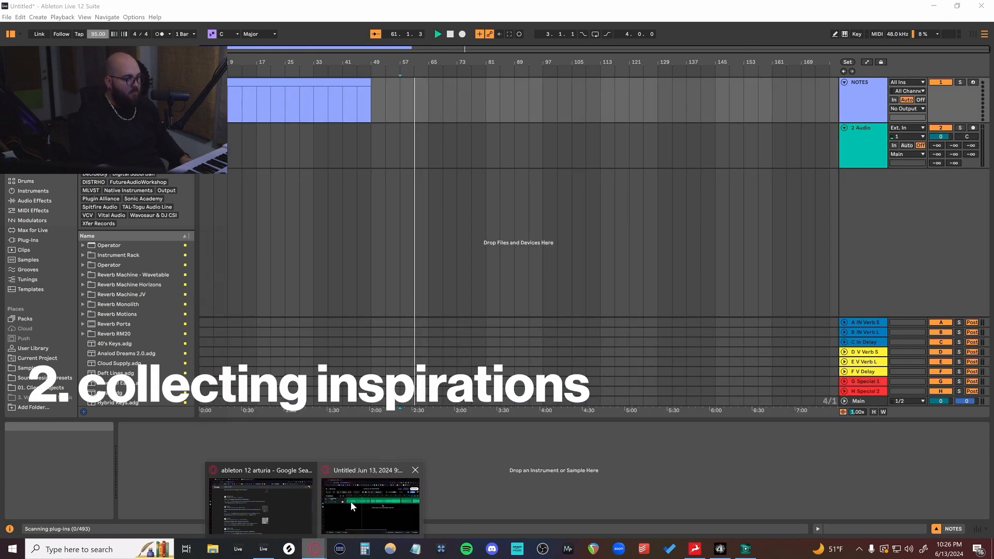
pyautogui.click(351, 506)
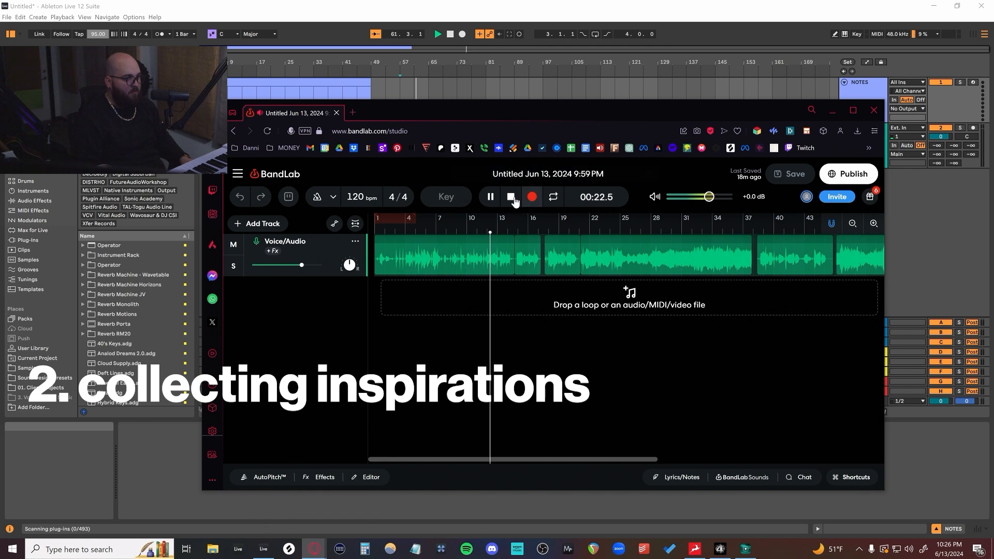
pyautogui.click(515, 223)
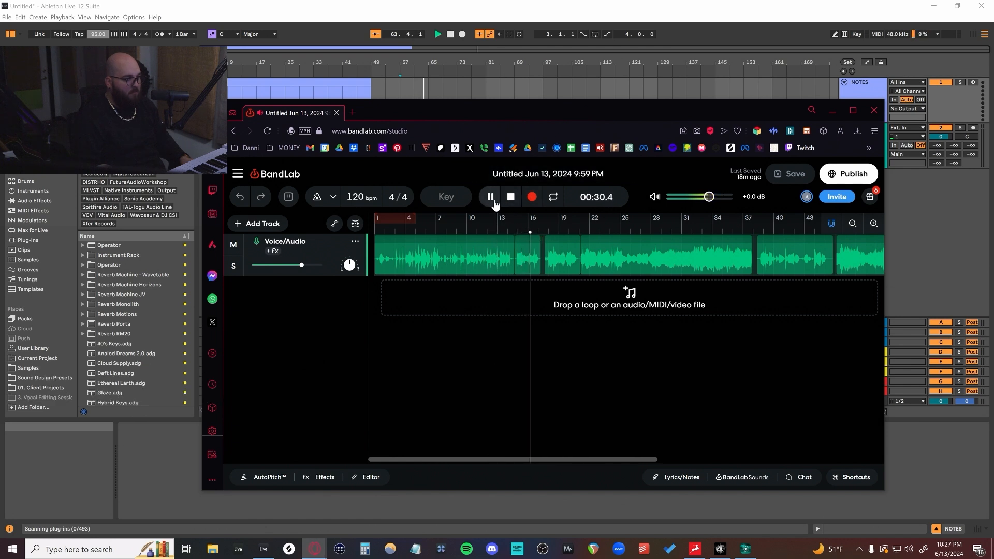
pyautogui.click(547, 224)
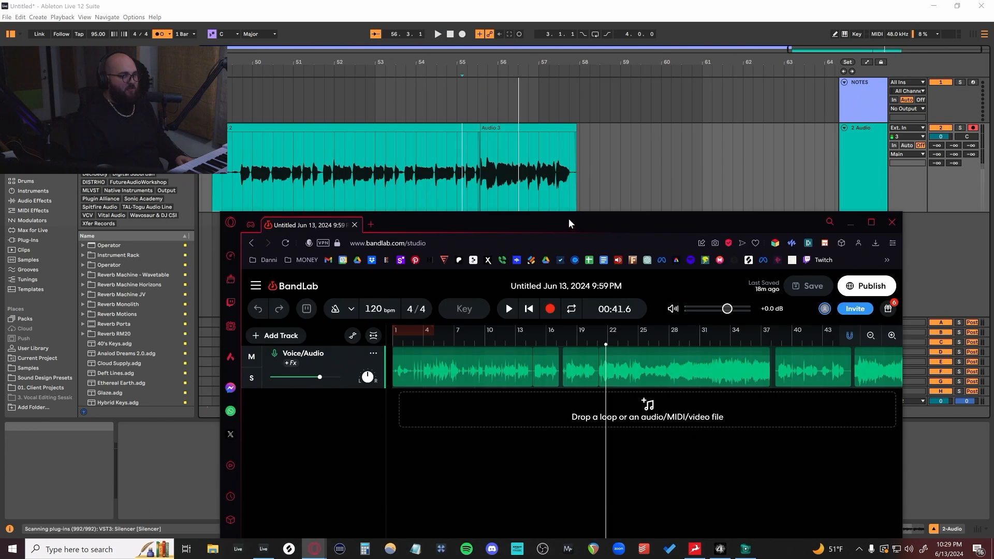
pyautogui.moveTo(568, 218); pyautogui.dragTo(482, 139)
pyautogui.click(529, 259)
pyautogui.press('space')
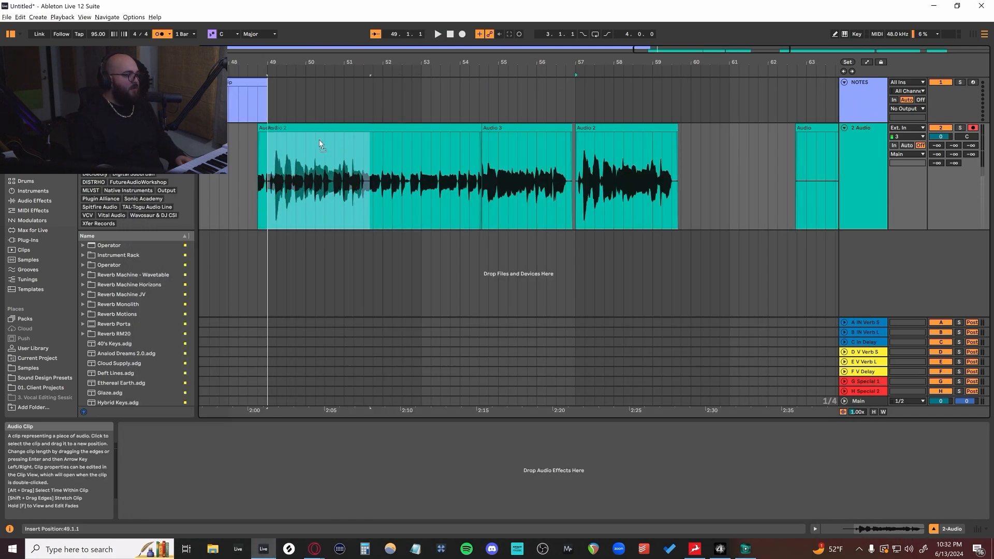
# Step: Shift the selected Audio 2 clip section at bar 49 slightly earlier and select the Audio 2 clip that follows it
pyautogui.moveTo(318, 138); pyautogui.dragTo(301, 142)
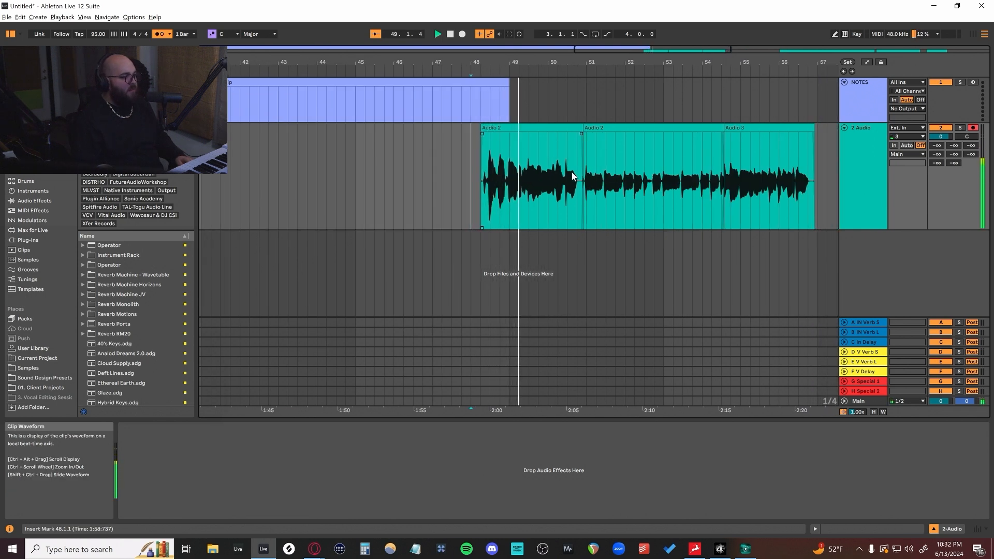
pyautogui.scroll(4, 569, 176)
pyautogui.scroll(-4, 571, 176)
pyautogui.scroll(8, 592, 146)
pyautogui.scroll(-1, 565, 151)
pyautogui.click(619, 129)
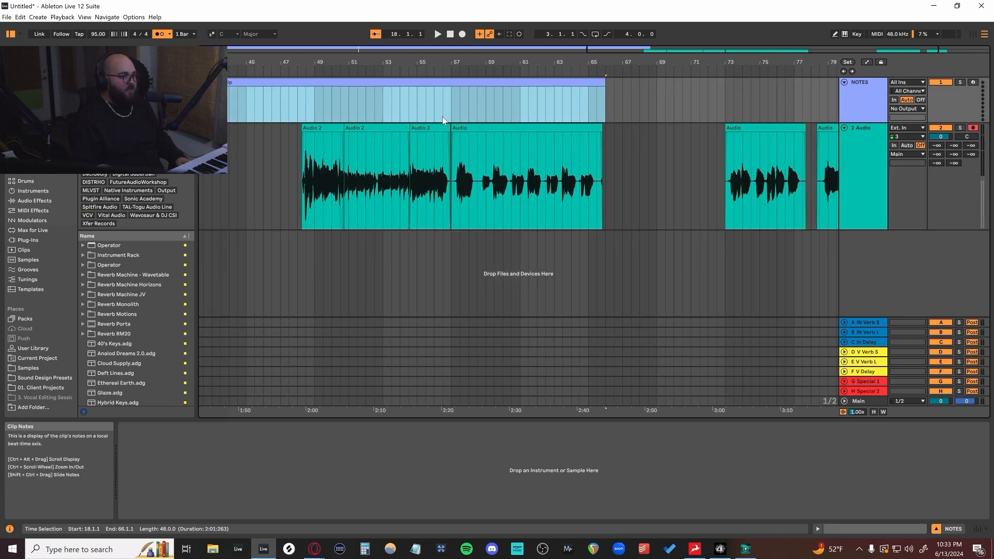
# Step: Split the Notes Clip at bars 57 and 48, and delete the portion before bar 48
pyautogui.click(449, 110)
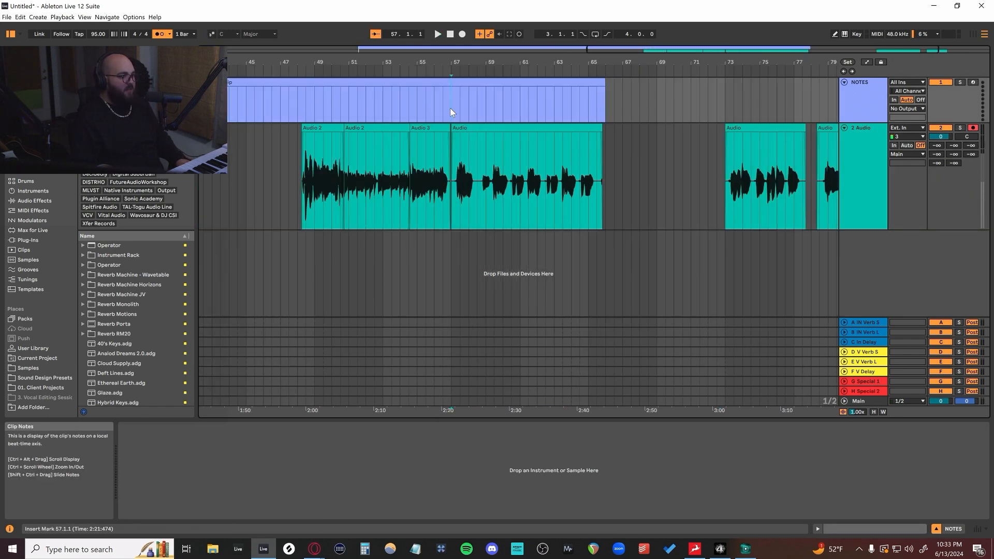
pyautogui.hotkey('ctrl', 'e')
pyautogui.click(298, 111)
pyautogui.click(270, 85)
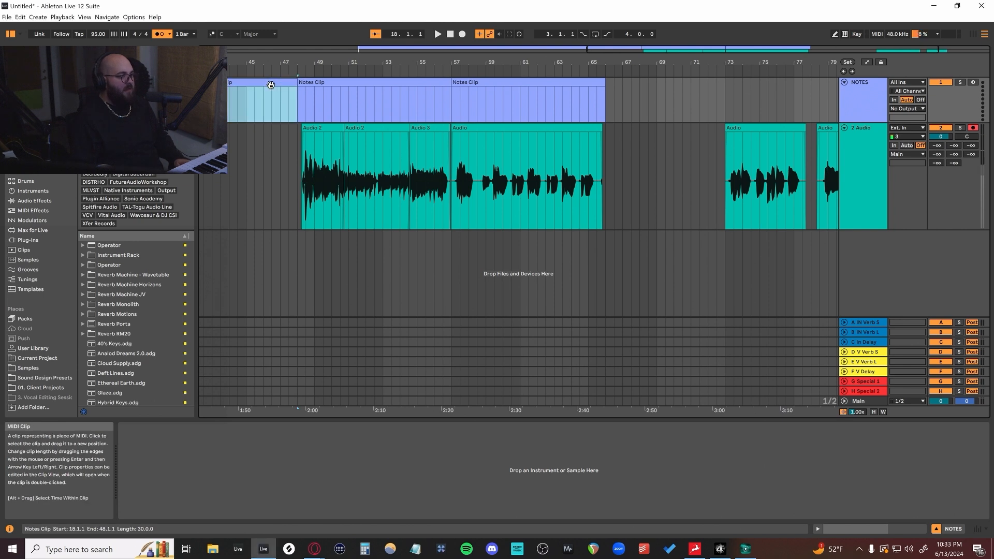
pyautogui.press('Delete')
# Step: Colour the Notes Clip from bar 48 to 57 red and the one starting at bar 57 magenta
pyautogui.rightClick(341, 87)
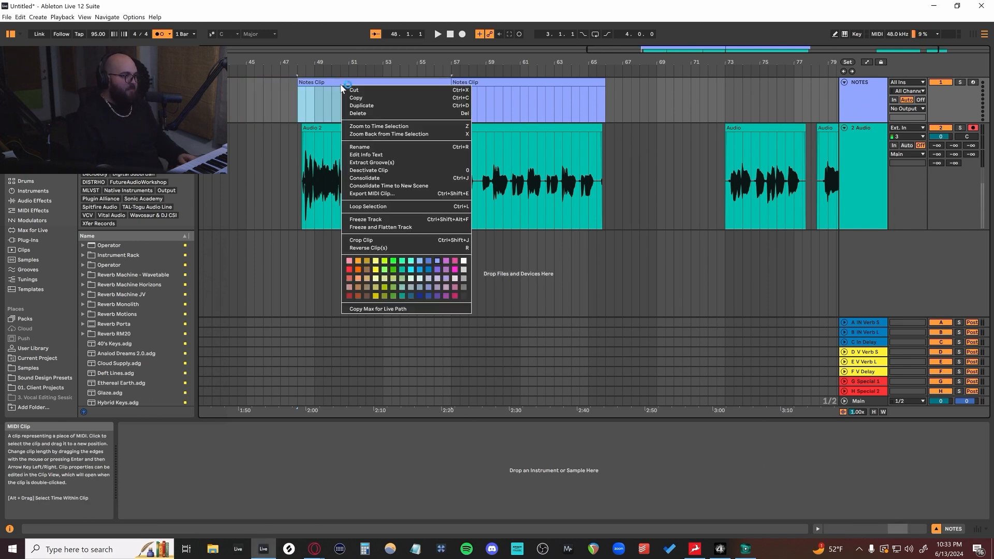
pyautogui.click(358, 270)
pyautogui.rightClick(471, 83)
pyautogui.click(585, 267)
pyautogui.click(482, 89)
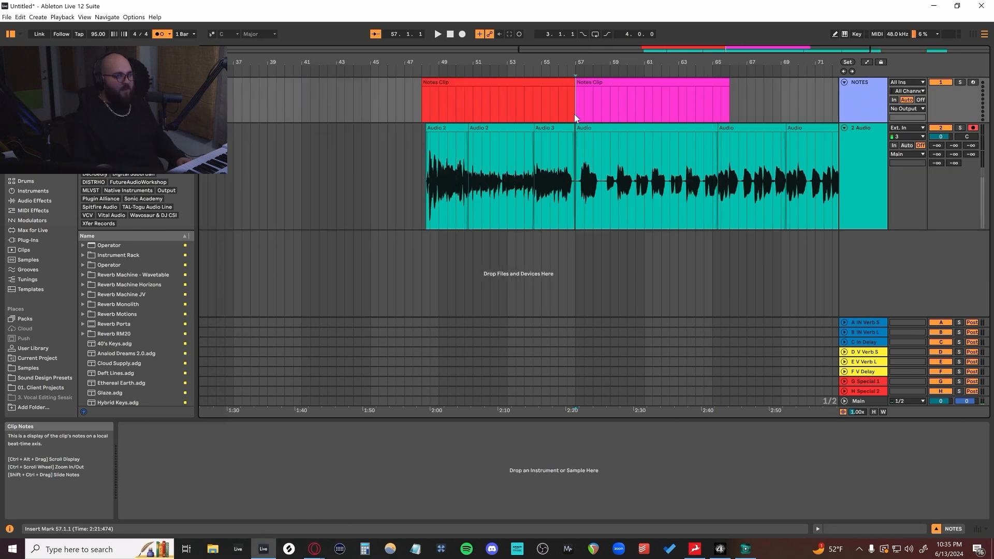
# Step: Play back the vocal clips on the 2 Audio track to check their arrangement
pyautogui.hscroll(3, 575, 124)
pyautogui.hscroll(3, 579, 150)
pyautogui.press('space')
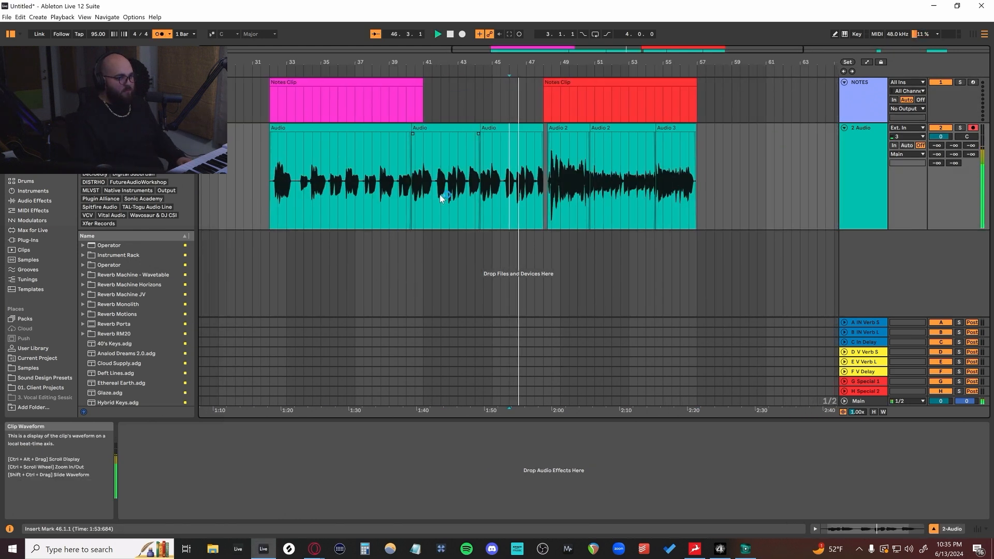
pyautogui.scroll(5, 512, 193)
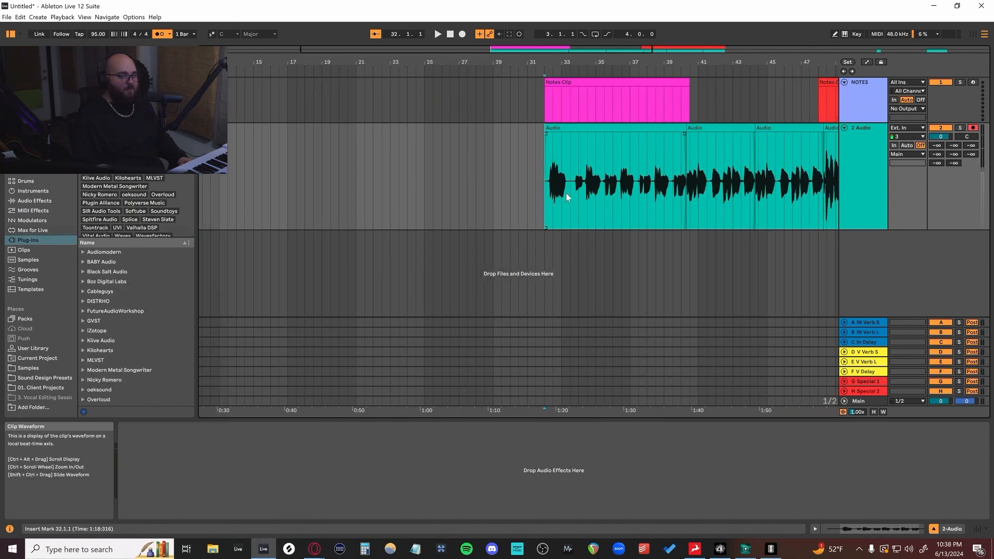
# Step: Export the selected vocal section from bar 31 to 57 as a WAV file, browsing the Documents folder for the save location
pyautogui.hscroll(3, 496, 208)
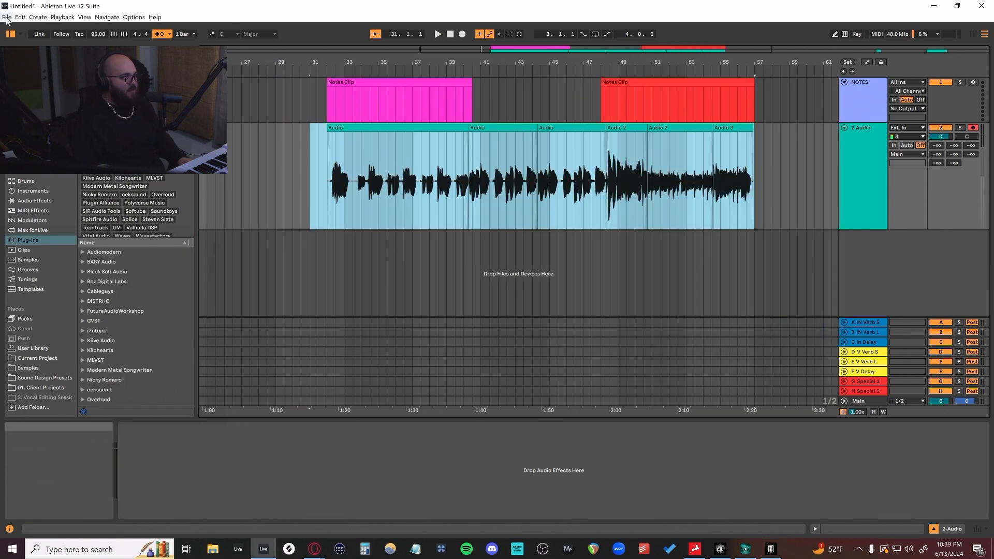
pyautogui.click(6, 17)
pyautogui.click(36, 164)
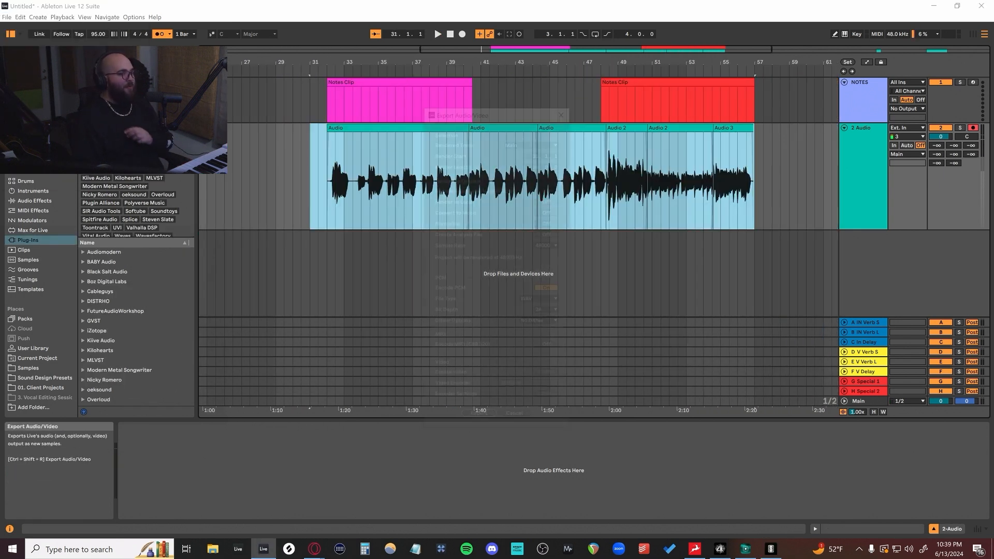
pyautogui.click(478, 419)
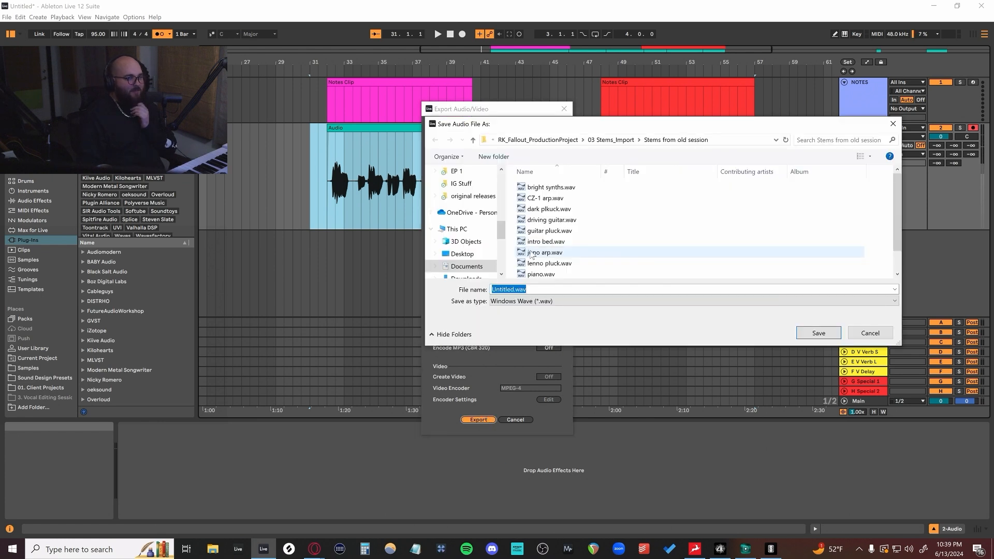
pyautogui.click(466, 267)
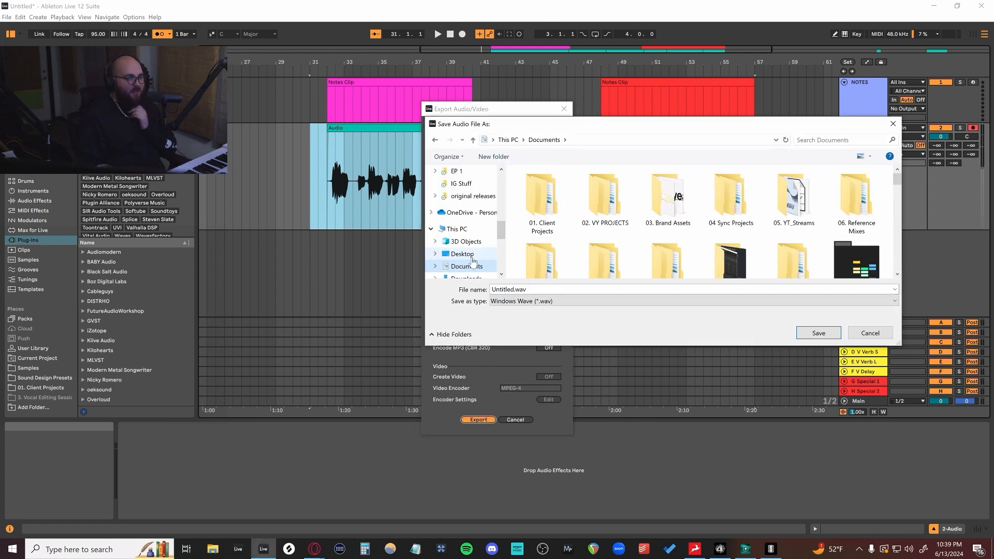
pyautogui.scroll(-3, 563, 254)
pyautogui.scroll(3, 563, 253)
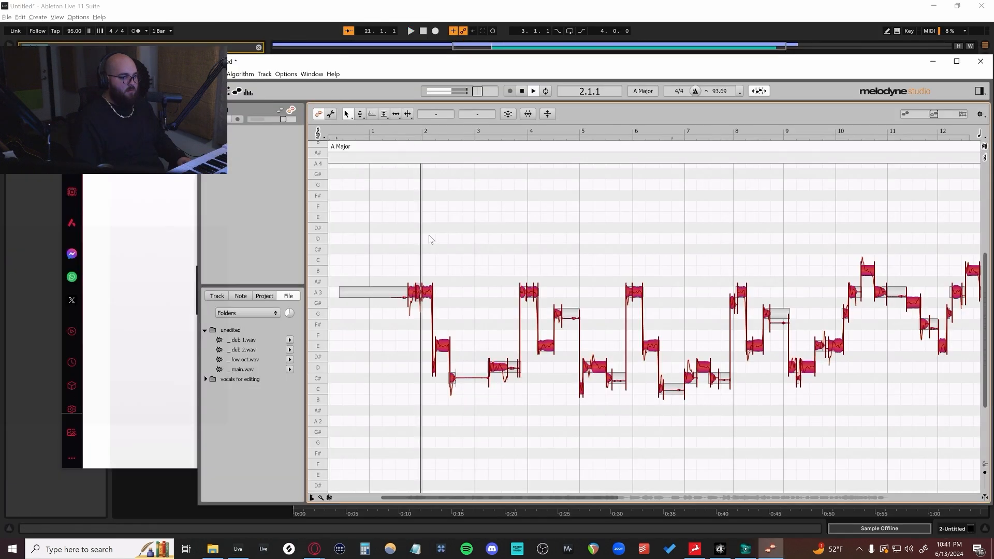
# Step: Correct the vocal notes' pitch in Melodyne with Pitch Center at 100% and a raised Pitch Drift
pyautogui.click(453, 369)
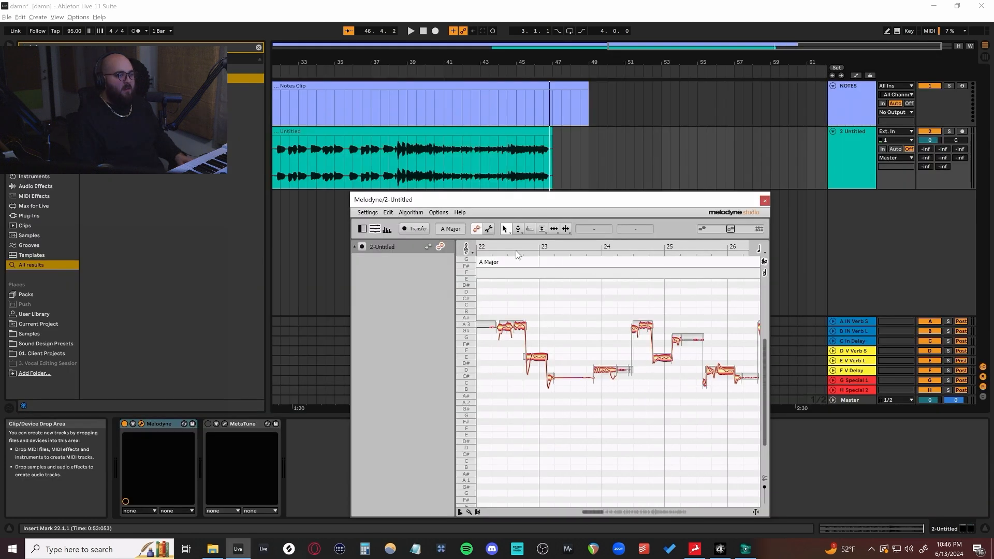
pyautogui.moveTo(529, 203); pyautogui.dragTo(454, 127)
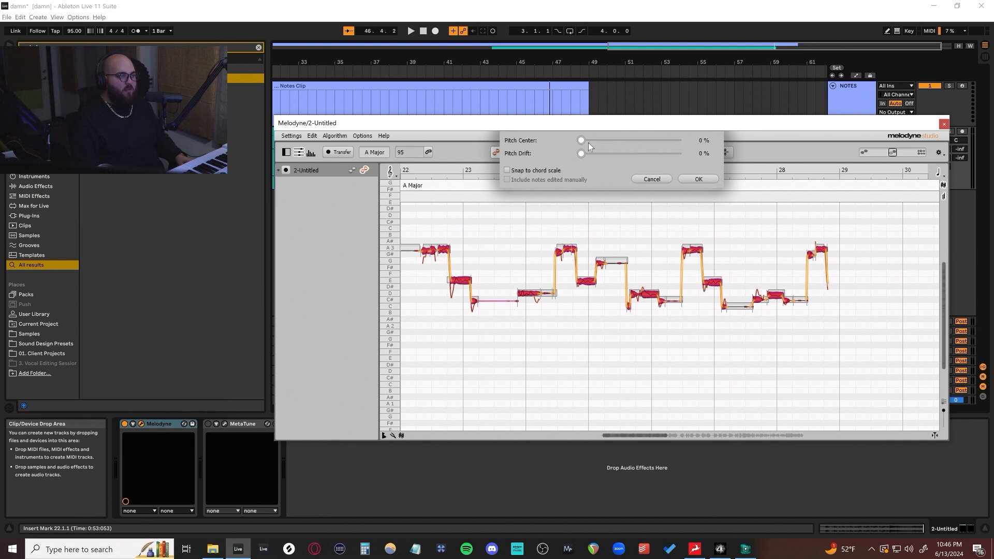
pyautogui.moveTo(588, 142); pyautogui.dragTo(741, 149)
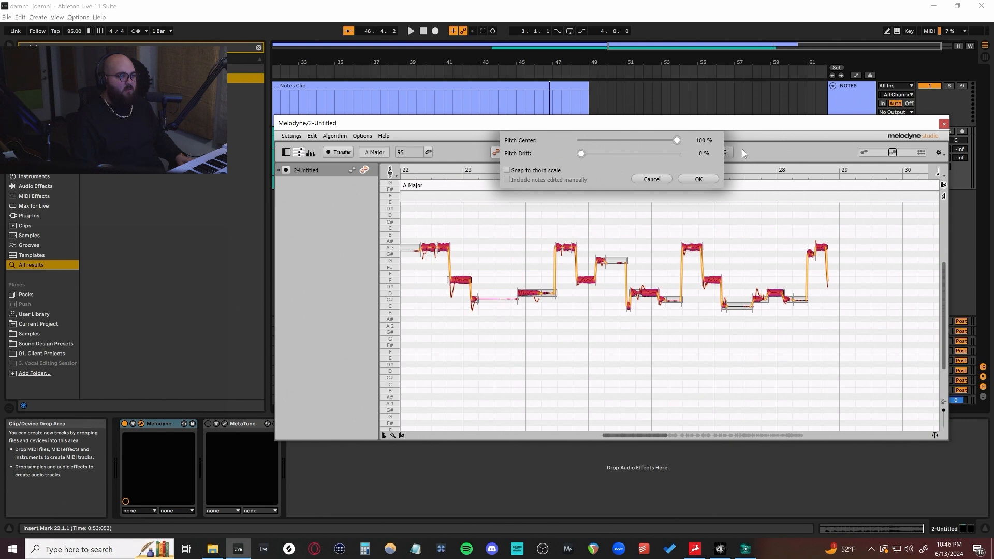
pyautogui.moveTo(583, 154); pyautogui.dragTo(678, 154)
pyautogui.click(698, 179)
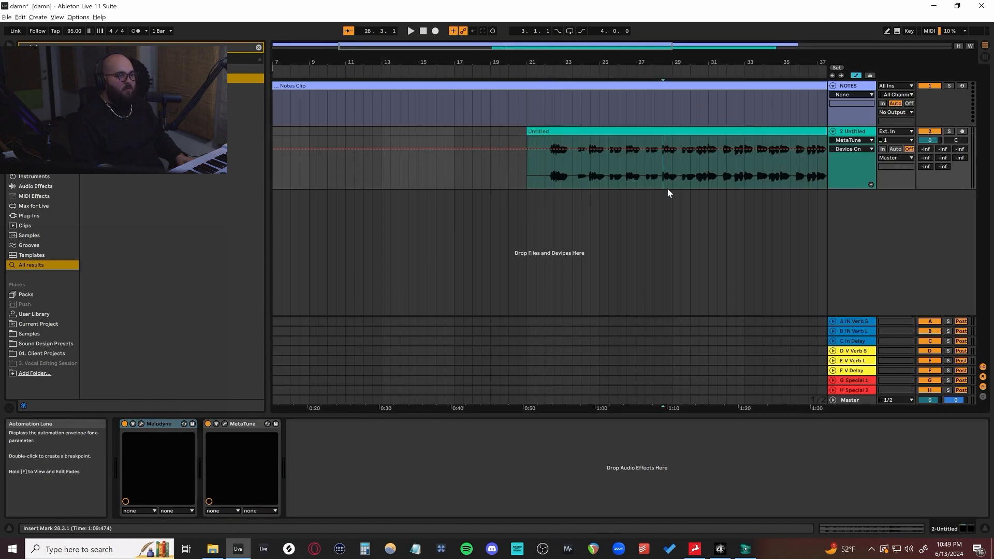
# Step: Freeze the pitch-corrected 2 Untitled vocal track and flatten it to audio
pyautogui.click(667, 188)
pyautogui.scroll(-3, 669, 193)
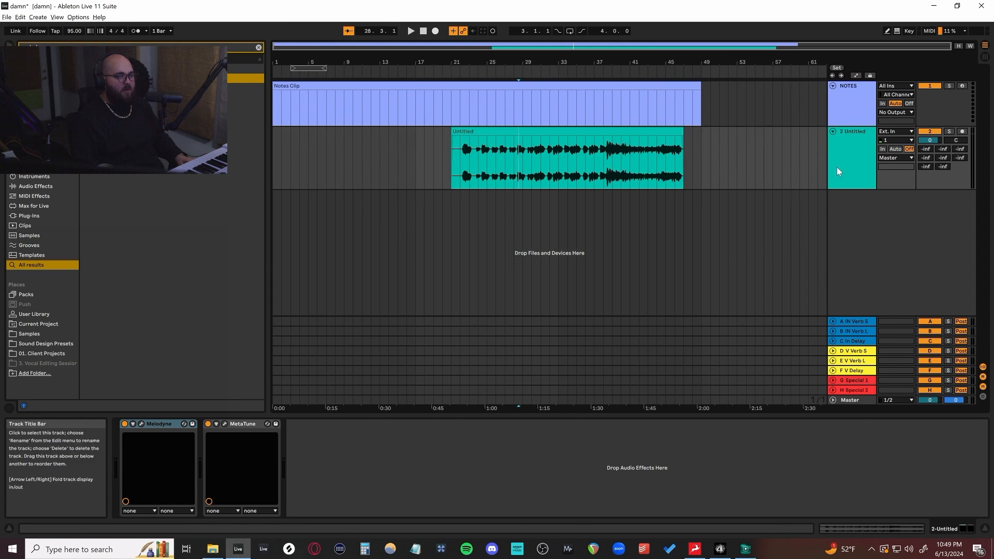
pyautogui.rightClick(844, 157)
pyautogui.click(869, 217)
pyautogui.rightClick(851, 152)
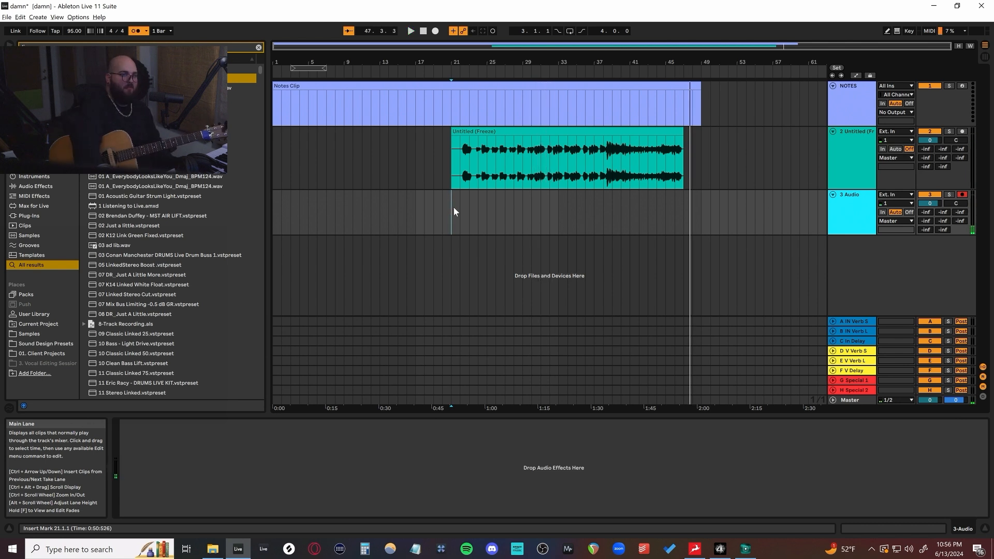
# Step: Add a new audio track below 5 Audio and arm it for recording
pyautogui.press('+')
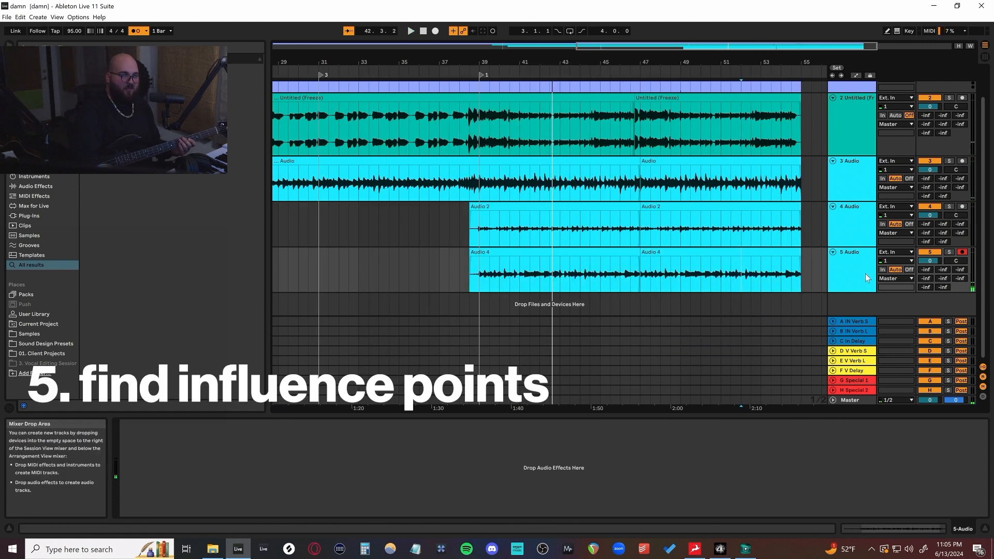
pyautogui.hotkey('ctrl', 't')
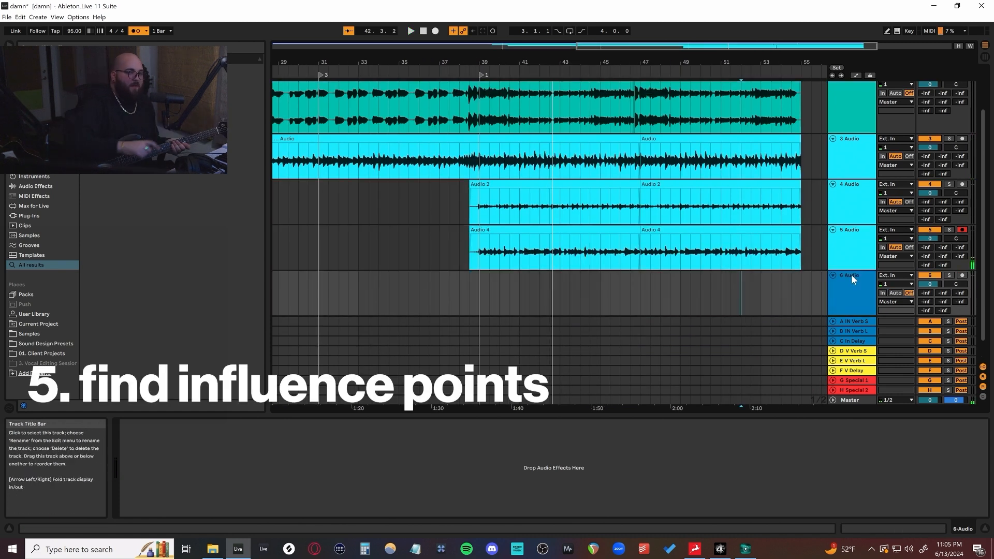
pyautogui.click(962, 274)
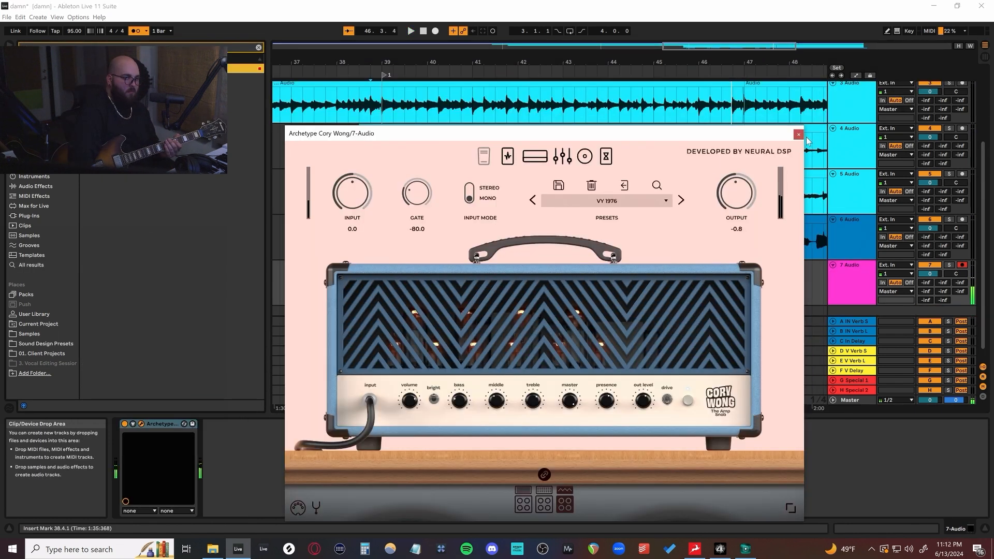
# Step: Close the Archetype Cory Wong plugin and record guitar layers on 7 Audio from bar 38 and on 8 Audio
pyautogui.click(798, 134)
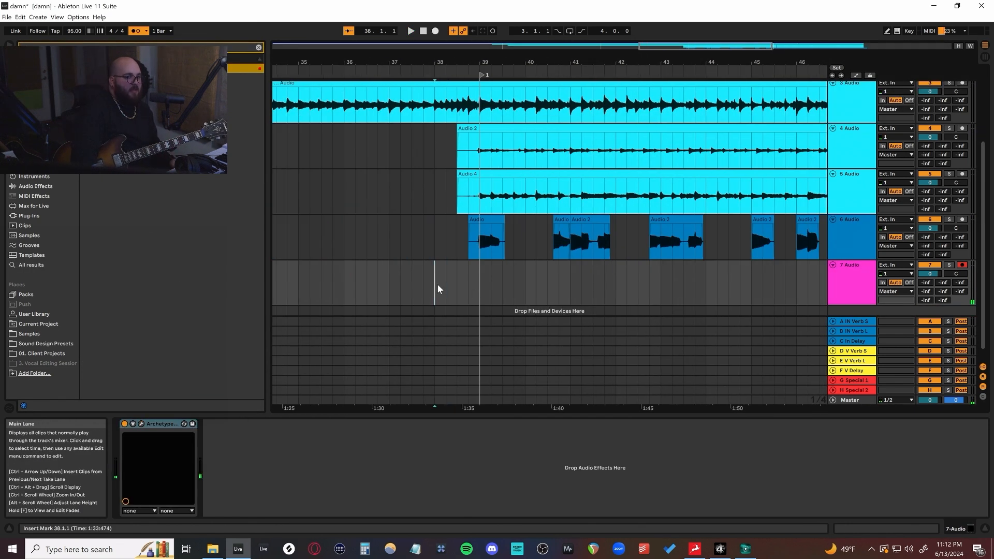
pyautogui.press('F9')
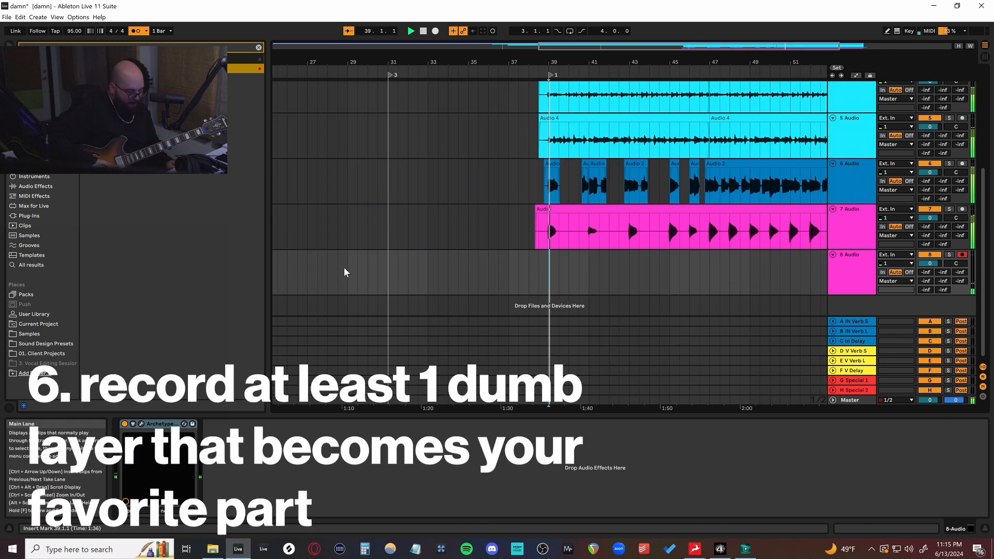
pyautogui.press('F9')
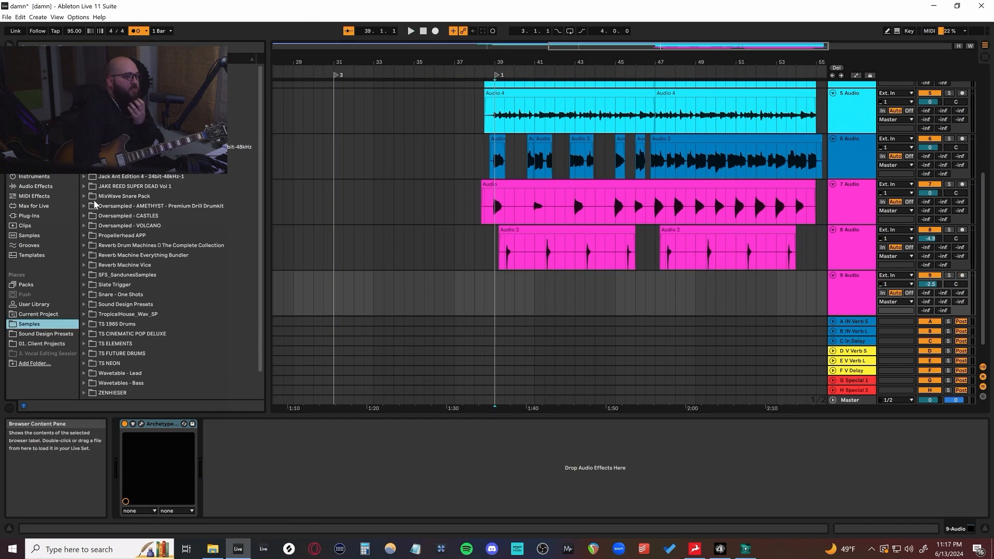
# Step: Open the JAKE REED SUPER DEAD Vol 1 sample folder and audition the 83_RIDE_8ths loop from bar 31
pyautogui.click(85, 186)
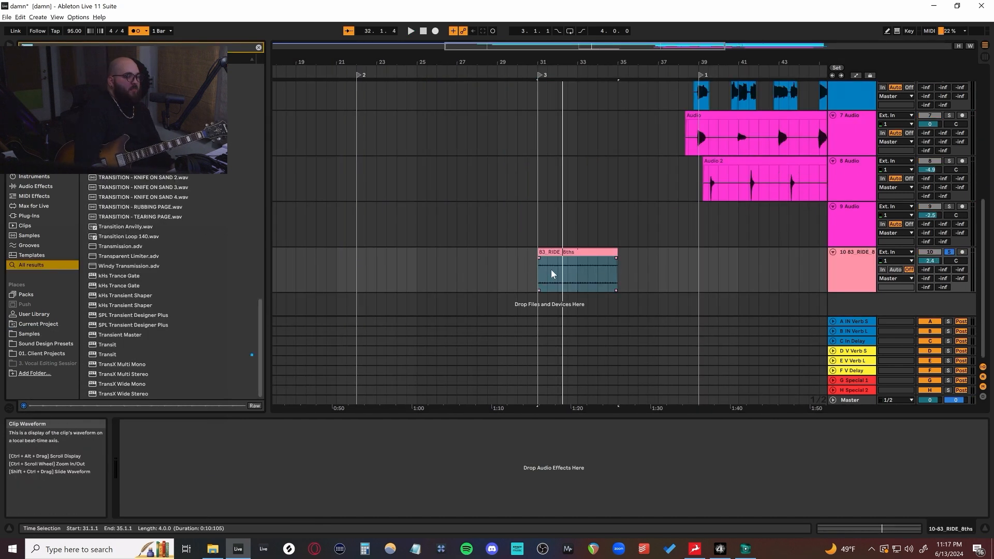
pyautogui.scroll(3, 551, 275)
pyautogui.scroll(5, 548, 274)
pyautogui.click(500, 275)
pyautogui.scroll(-2, 501, 275)
pyautogui.hscroll(-1, 501, 275)
pyautogui.press('space')
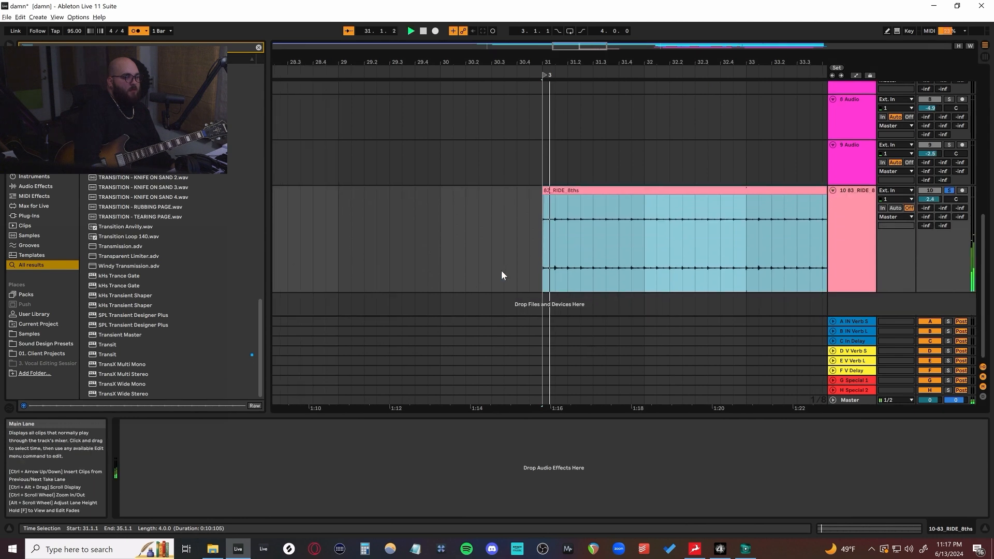
# Step: Add Transient Master with about 68% sustain to the 83_RIDE_8ths track and lower the track volume to -5.4 dB
pyautogui.click(115, 344)
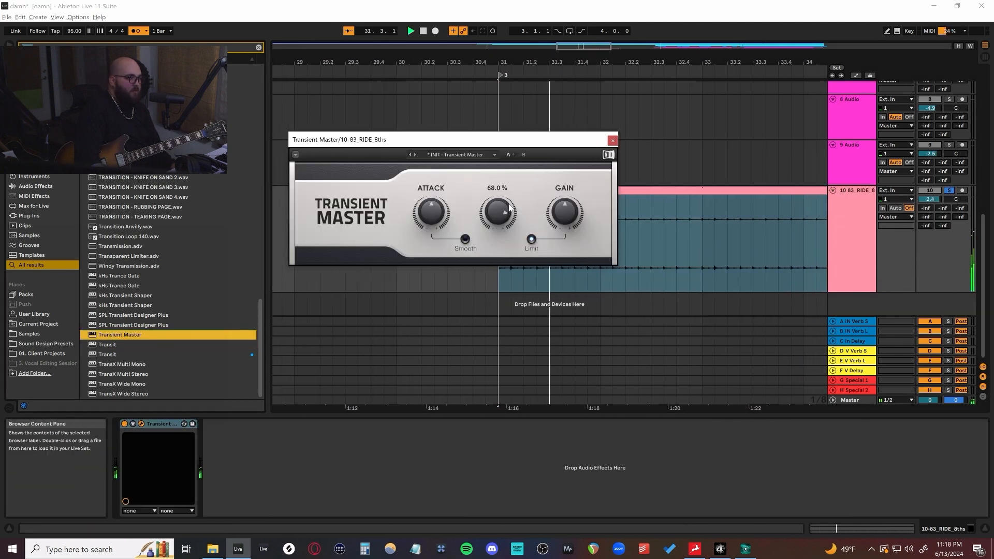
pyautogui.click(930, 199)
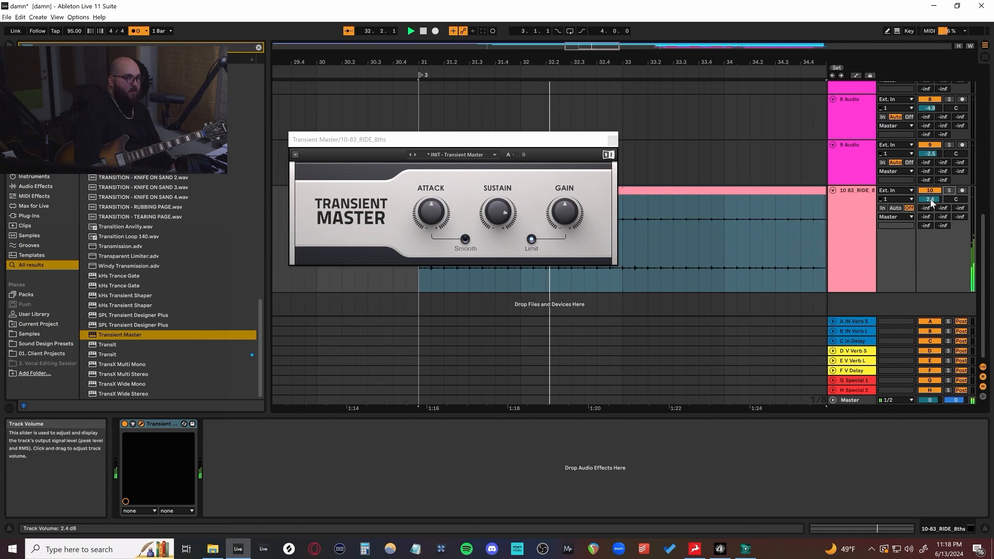
pyautogui.click(613, 141)
pyautogui.moveTo(930, 200); pyautogui.dragTo(930, 217)
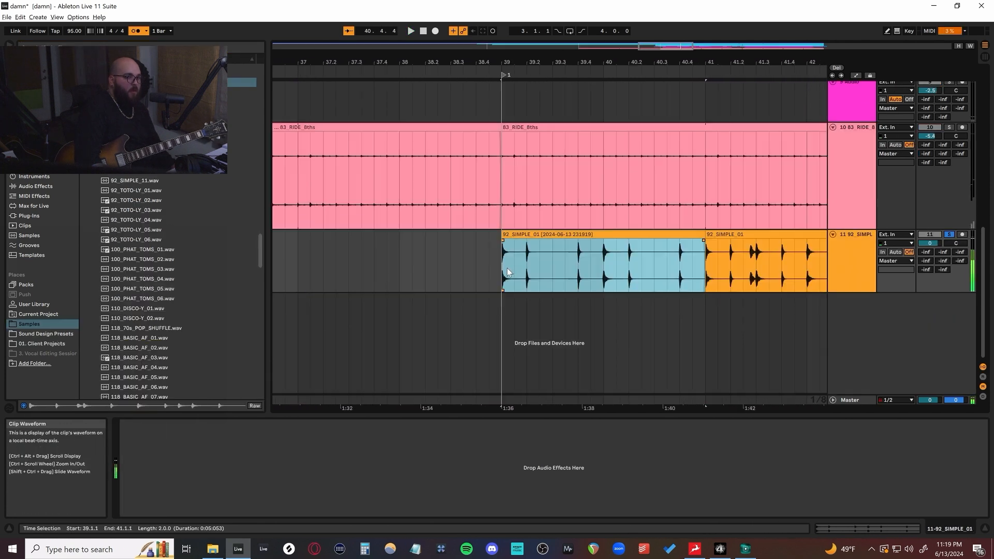
# Step: Repeat the two-bar 92_SIMPLE_01 clip from bar 39 to bar 55 and play it unsoloed with the other tracks
pyautogui.click(508, 267)
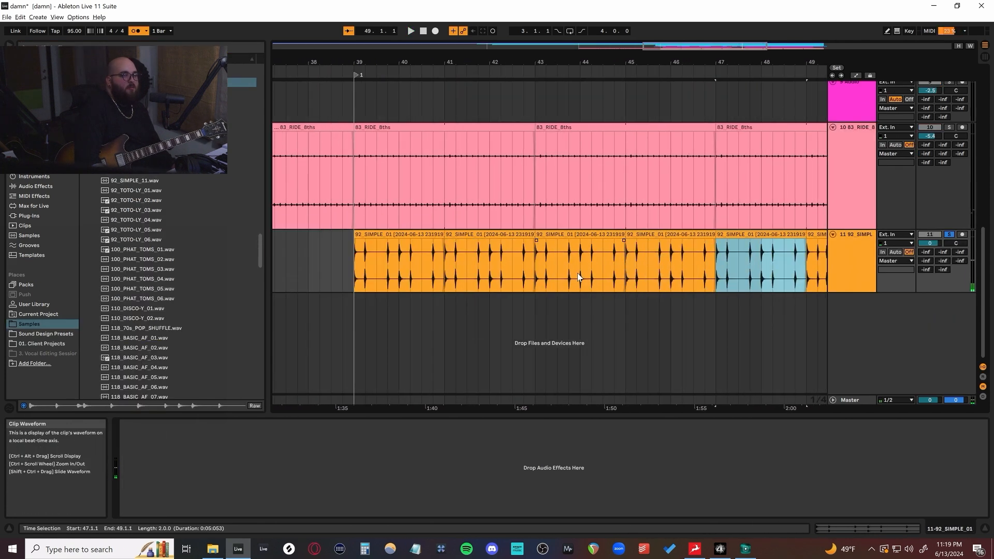
pyautogui.scroll(-3, 578, 277)
pyautogui.click(317, 278)
pyautogui.press('space')
pyautogui.click(949, 234)
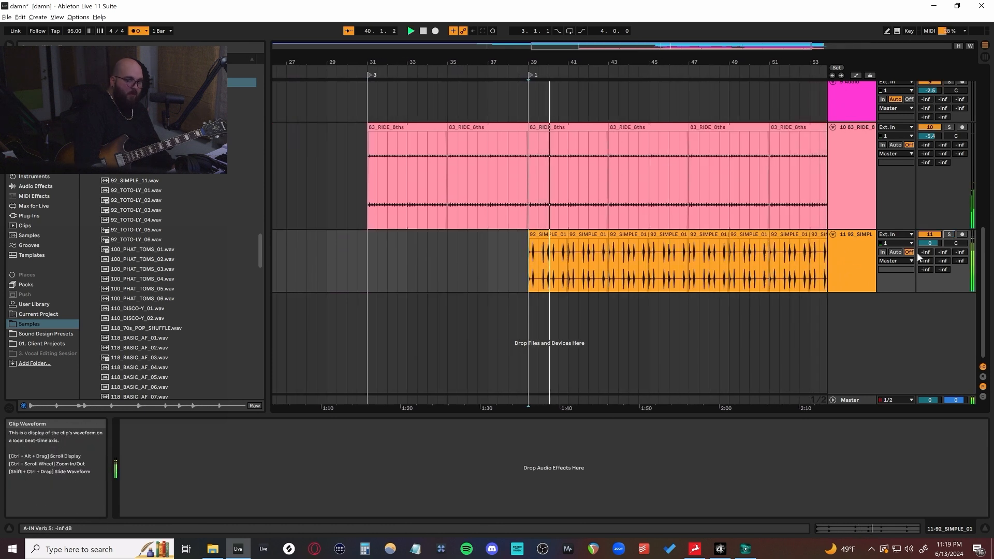
# Step: Lower the 8 Audio track's volume to -11.1 dB during playback
pyautogui.scroll(5, 863, 273)
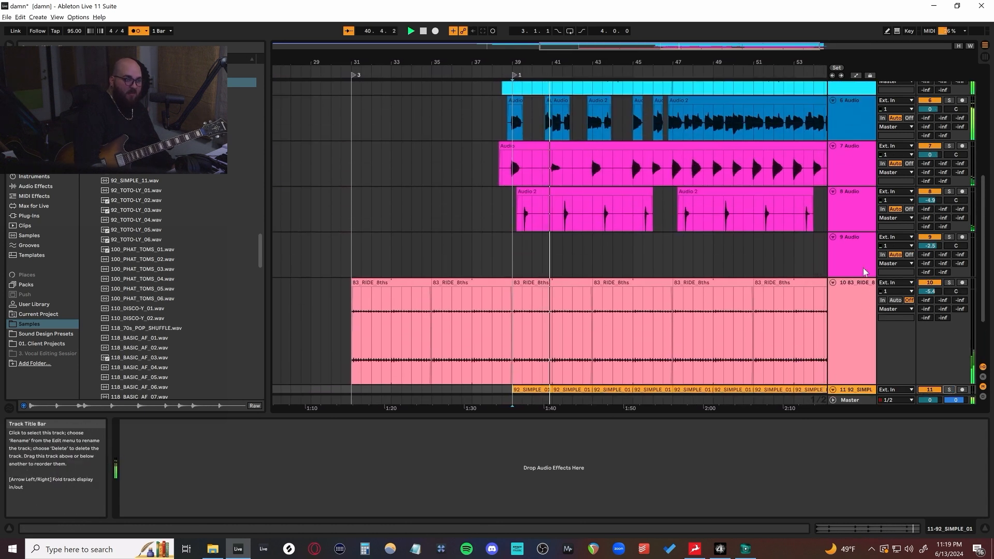
pyautogui.scroll(-3, 864, 268)
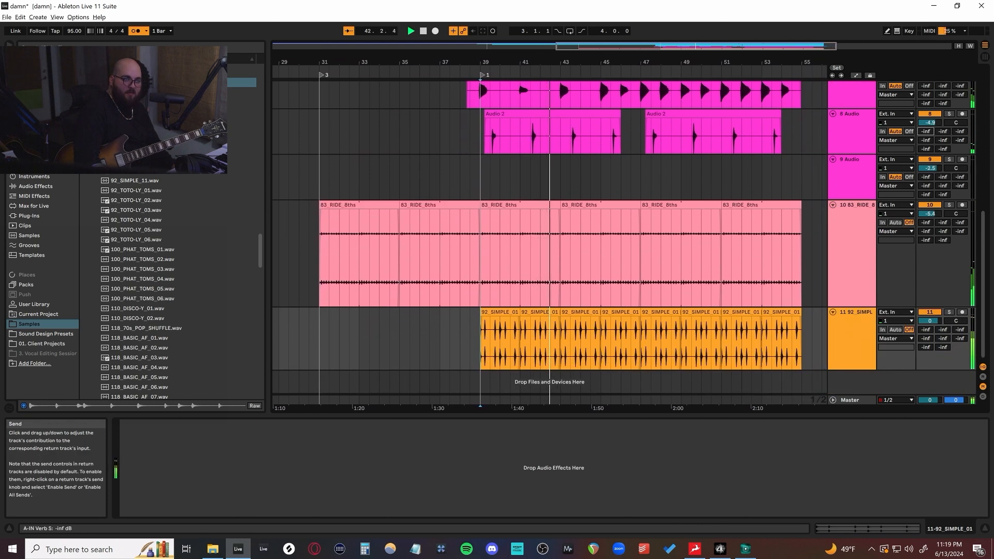
pyautogui.moveTo(930, 123); pyautogui.dragTo(929, 136)
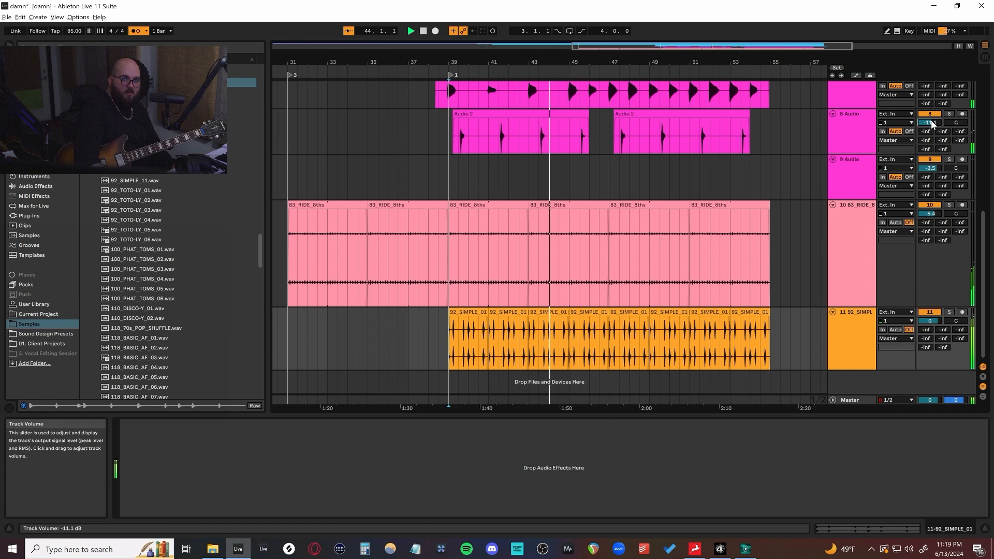
# Step: Browse the loops in the Jack Ant Edition 1 sample folder and place 82 dry tape on a new track at bar 39
pyautogui.scroll(-6, 862, 217)
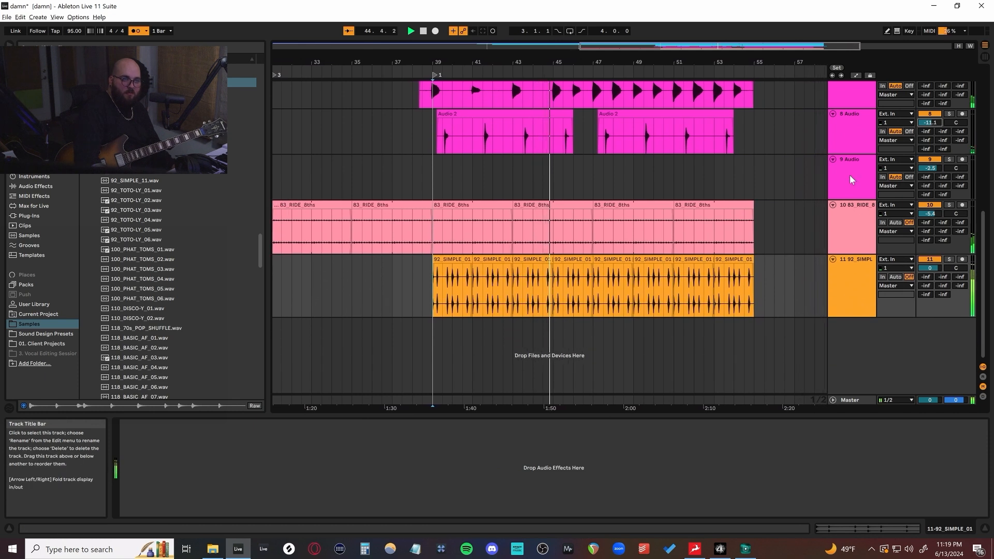
pyautogui.click(415, 300)
pyautogui.click(122, 253)
pyautogui.scroll(-5, 122, 253)
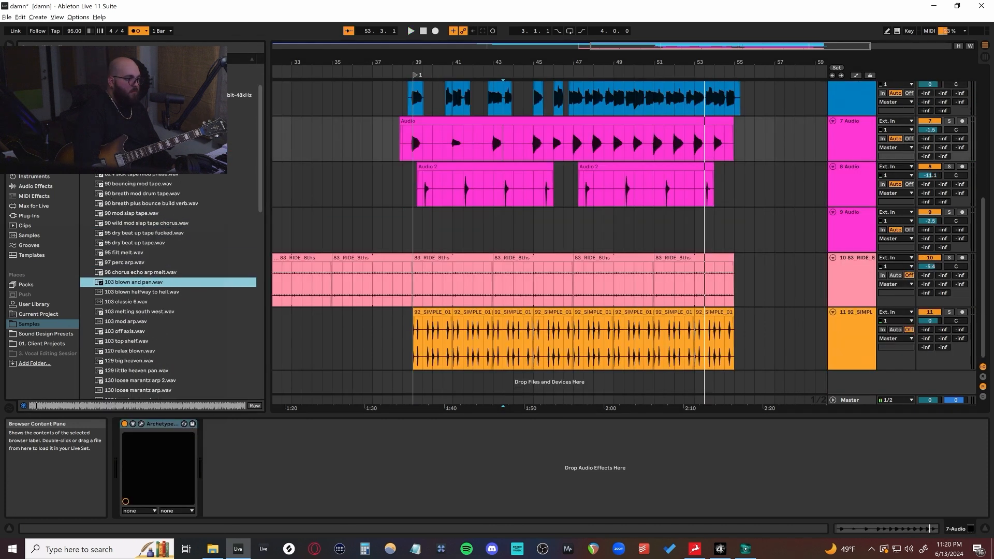
pyautogui.press('Left')
pyautogui.press('Up')
pyautogui.press('Right')
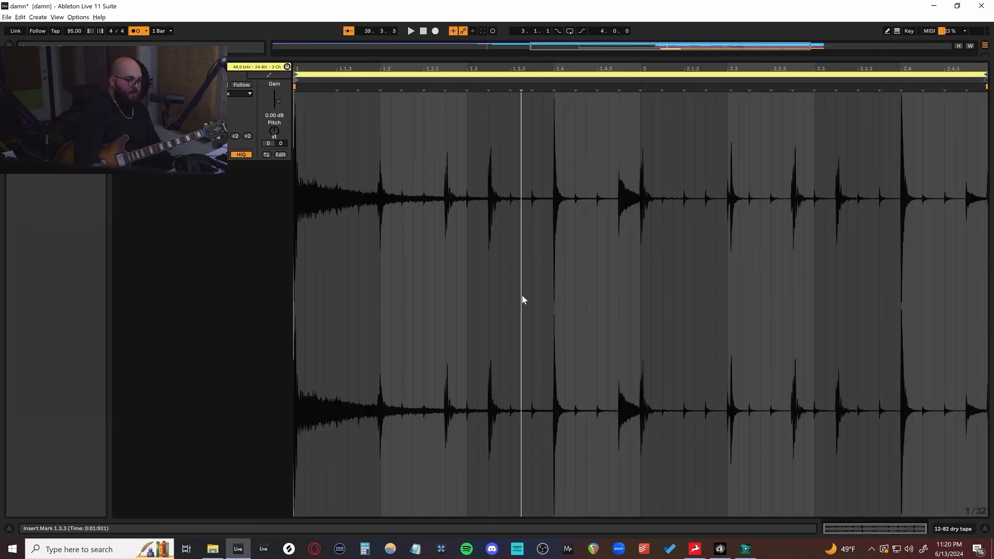
# Step: Place warp markers across the whole 82 dry tape clip and play it back
pyautogui.hotkey('ctrl', 'a')
pyautogui.press('space')
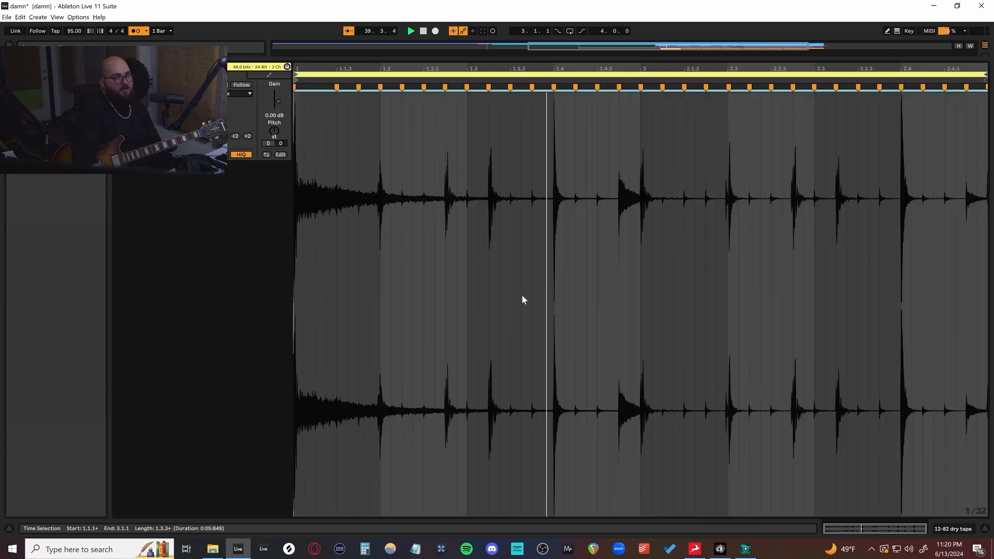
pyautogui.hotkey('shift', 'Tab')
# Step: Repeat the four-bar 82 dry tape pattern from bar 39 to bar 55
pyautogui.scroll(4, 523, 299)
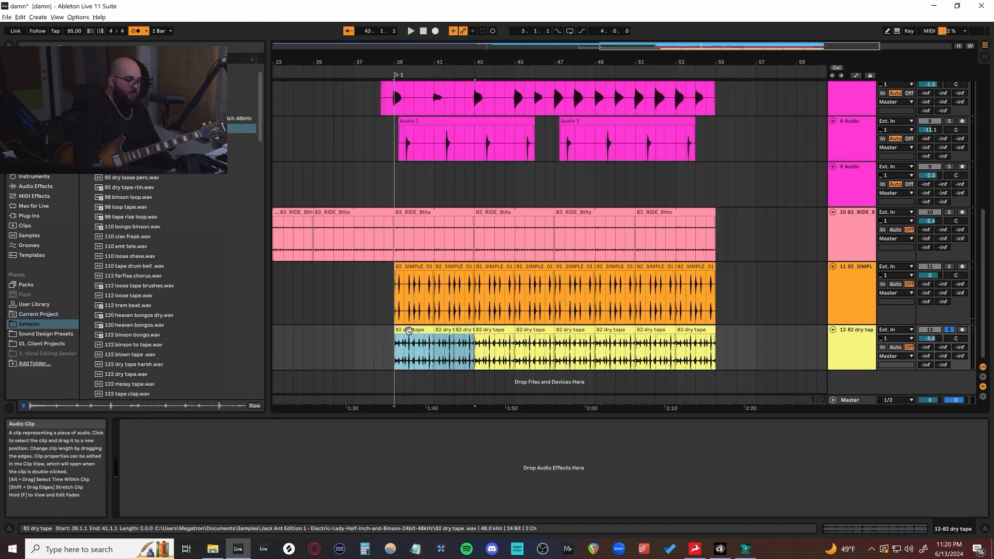
pyautogui.hotkey('ctrl', 'd')
pyautogui.hotkey('ctrl', 'd')
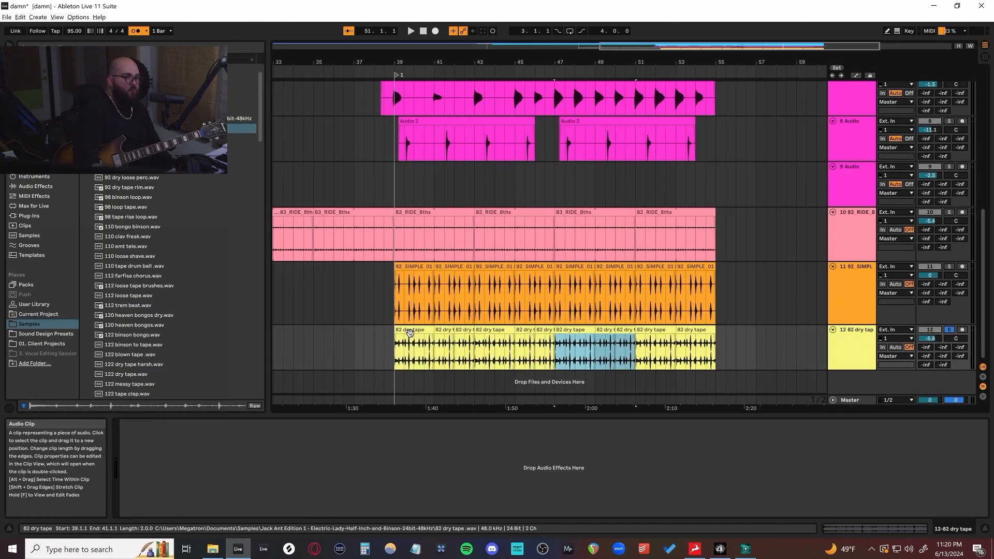
pyautogui.hotkey('ctrl', 'd')
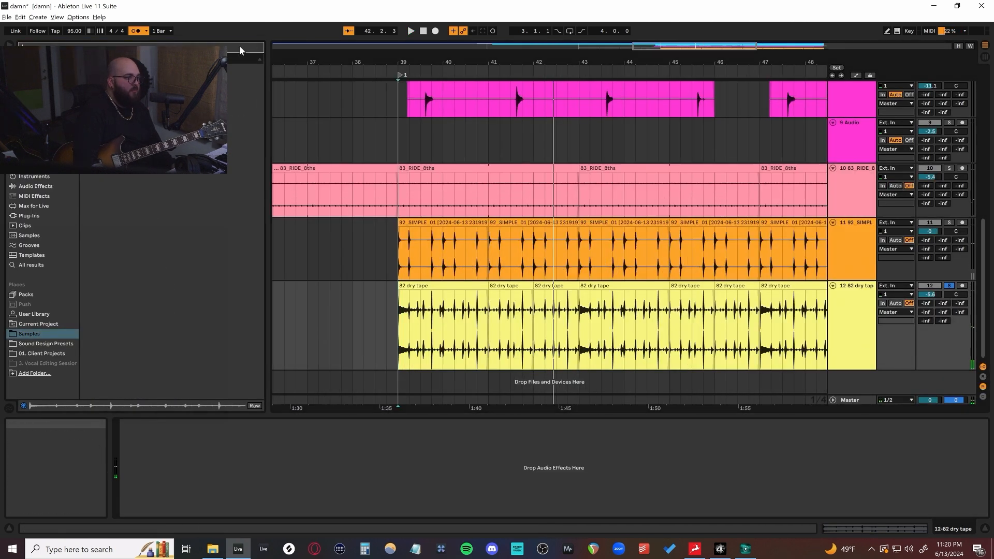
# Step: Add Gatelab_64 to the 82 dry tape track, try a randomized gate pattern and choose a preset shape while playing
pyautogui.press('BackSpace')
pyautogui.write('gate')
pyautogui.press('Return')
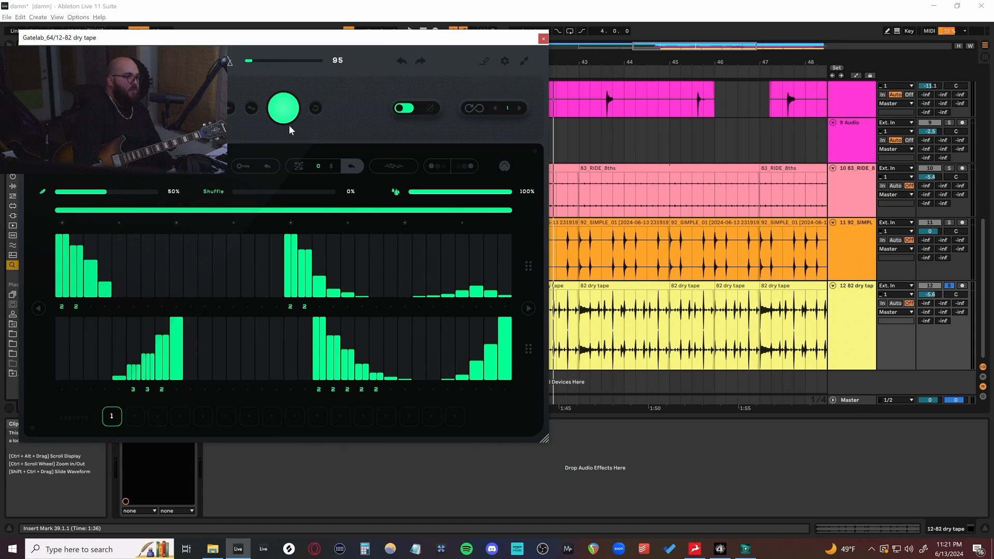
pyautogui.click(289, 107)
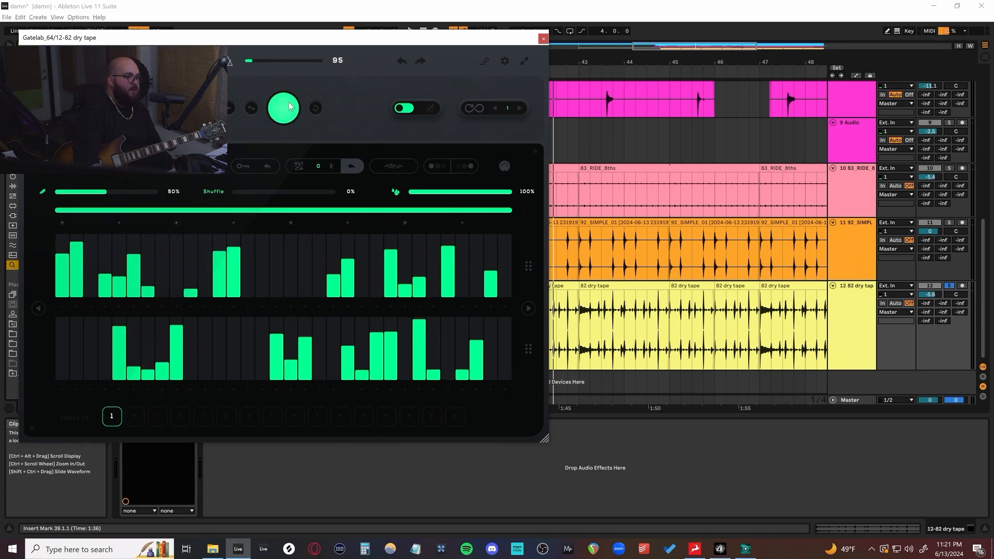
pyautogui.press('space')
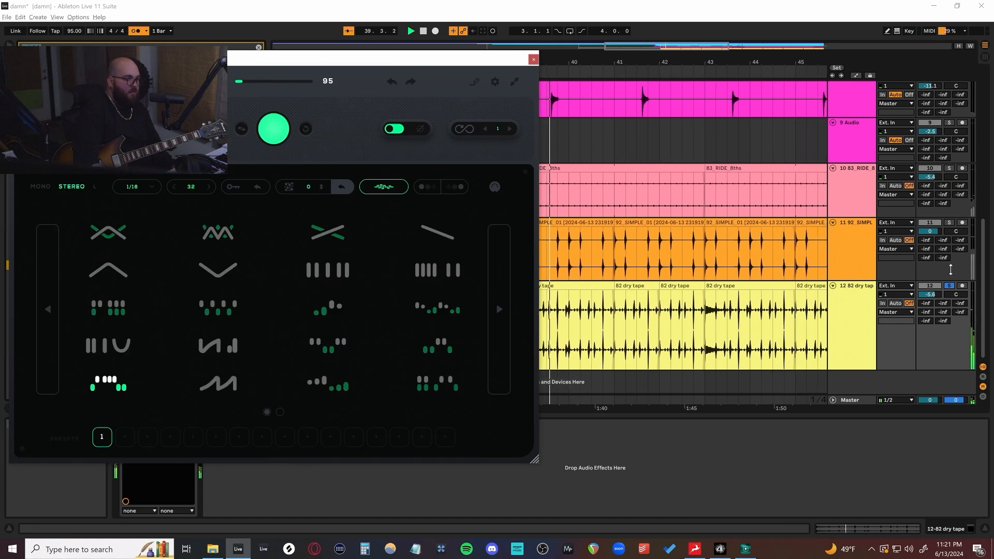
# Step: Unsolo the 82 dry tape track, set its volume to -3.2 dB and close the Gatelab window
pyautogui.click(948, 285)
pyautogui.moveTo(934, 295); pyautogui.dragTo(935, 285)
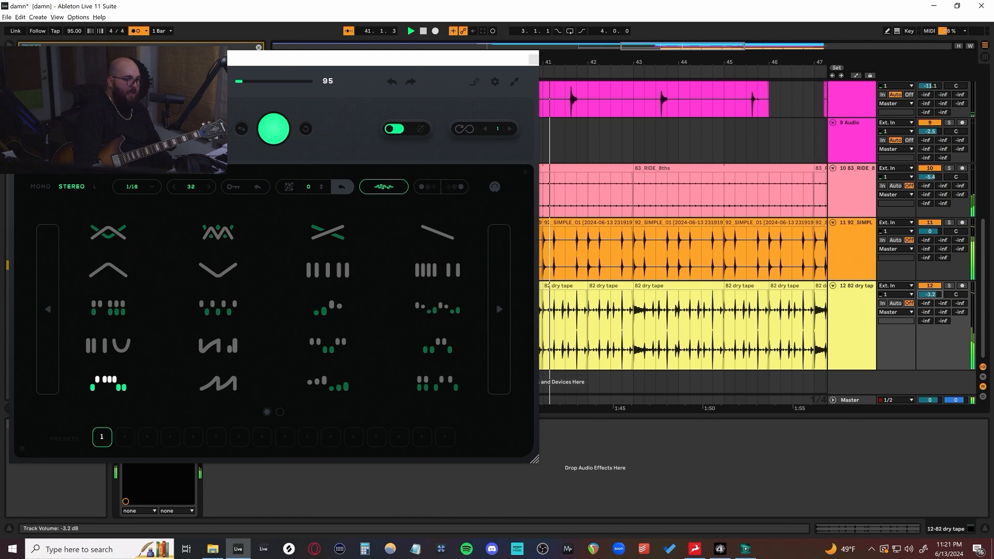
pyautogui.click(533, 59)
# Step: Record a bass part with BA-1 on its MIDI track from bar 39 and freeze the track
pyautogui.scroll(-2, 522, 250)
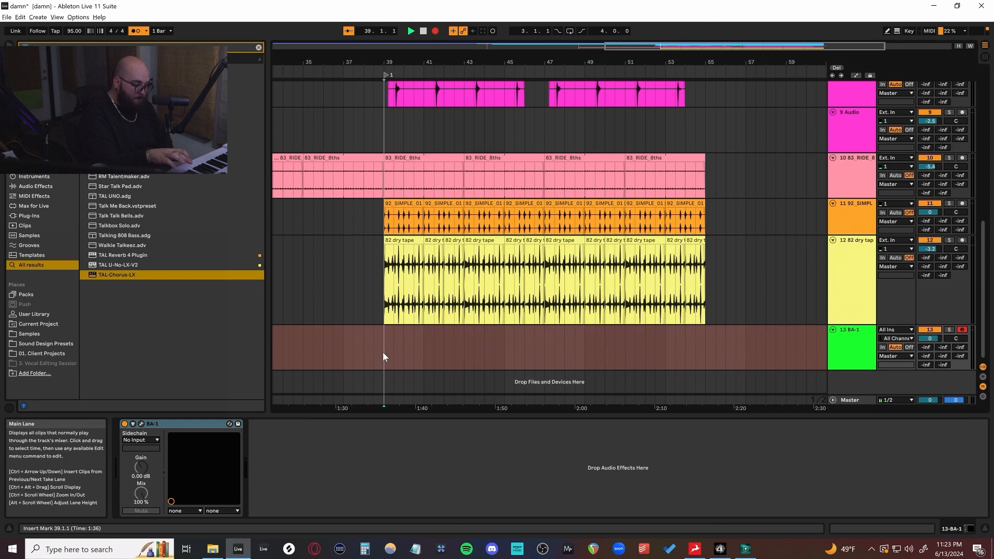
pyautogui.press('F9')
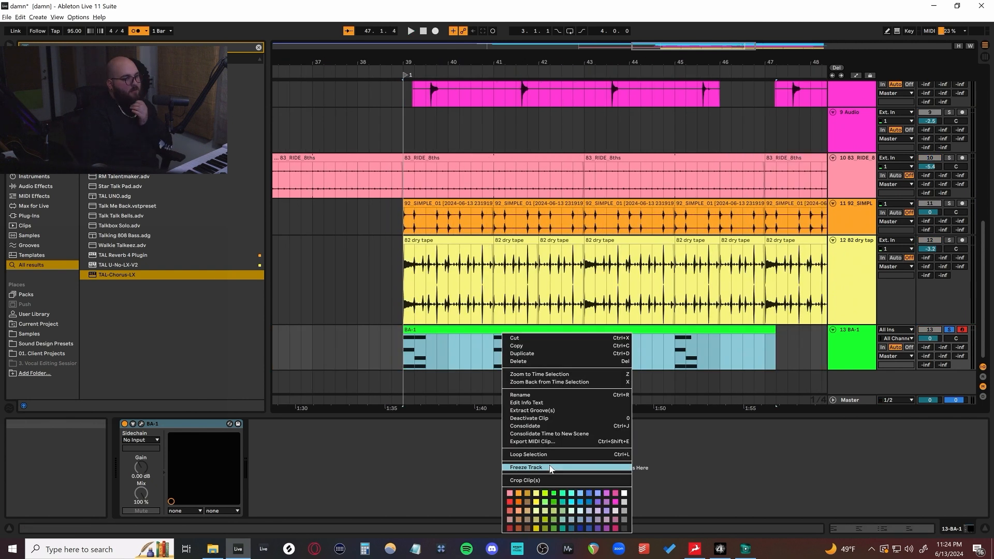
pyautogui.click(550, 468)
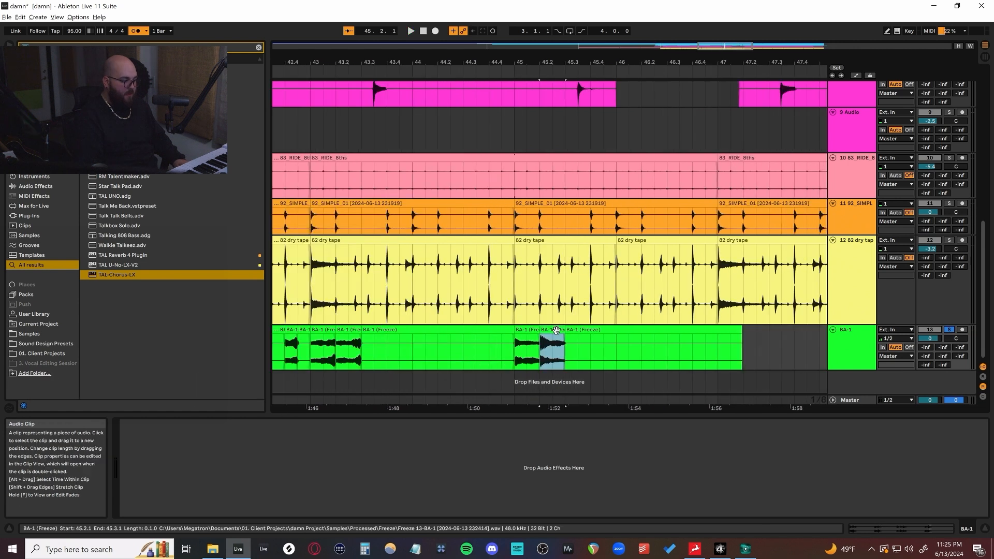
# Step: Trim the bounced BA-1 bass audio into short hits and add EQ Eight to the track
pyautogui.click(537, 338)
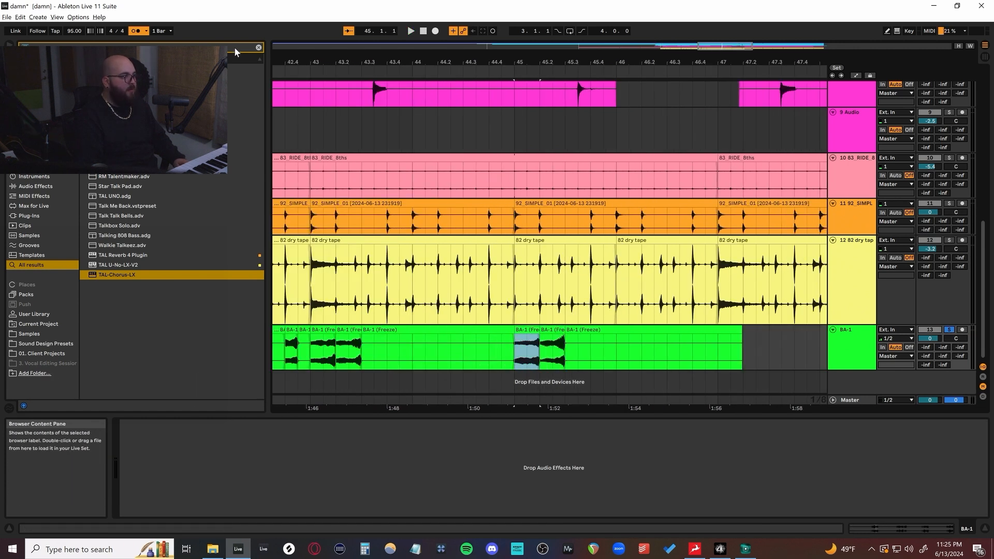
pyautogui.click(259, 48)
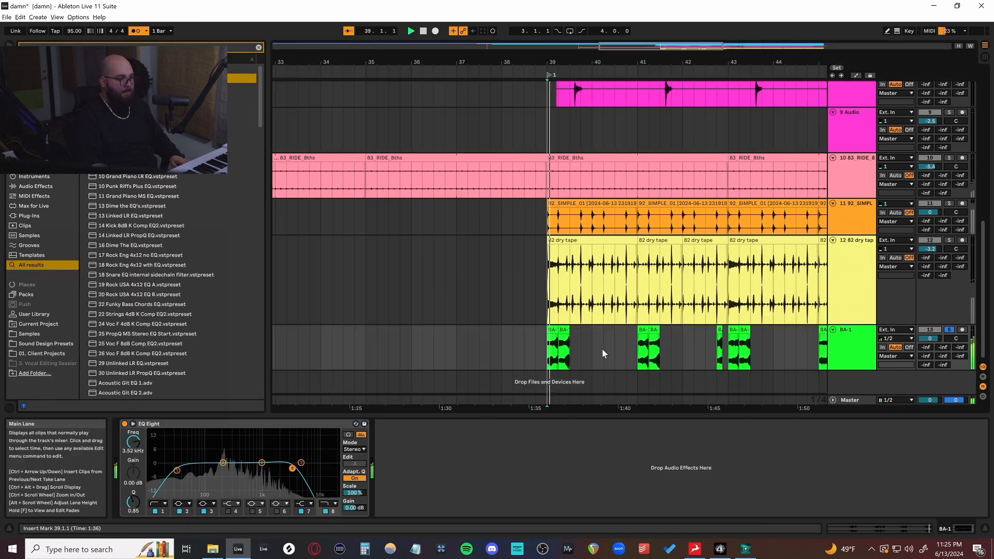
# Step: Repeat the consolidated eight-bar BA-1 clip from bar 47 to bar 55, then unsolo the track and lower its volume slightly
pyautogui.hscroll(3, 782, 333)
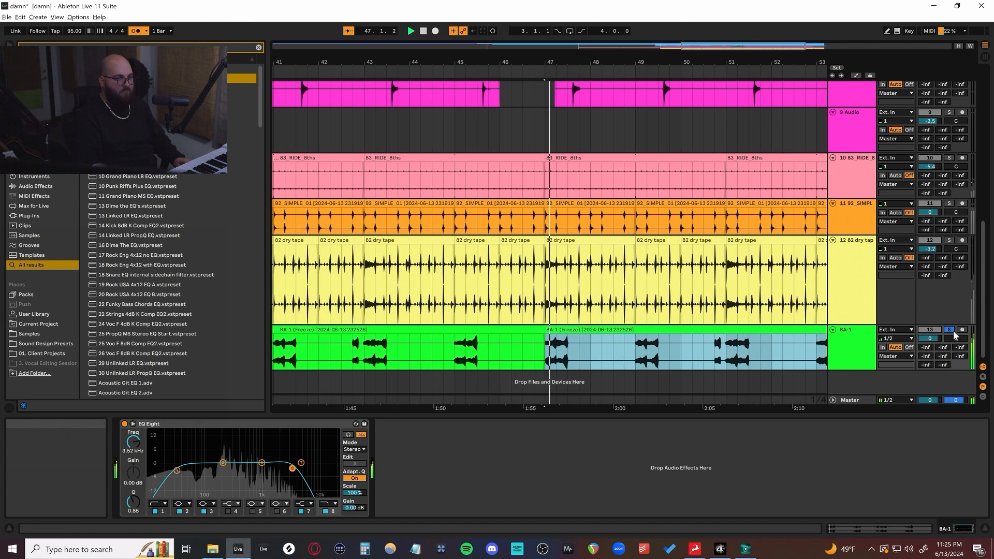
pyautogui.click(949, 330)
pyautogui.moveTo(934, 340); pyautogui.dragTo(933, 347)
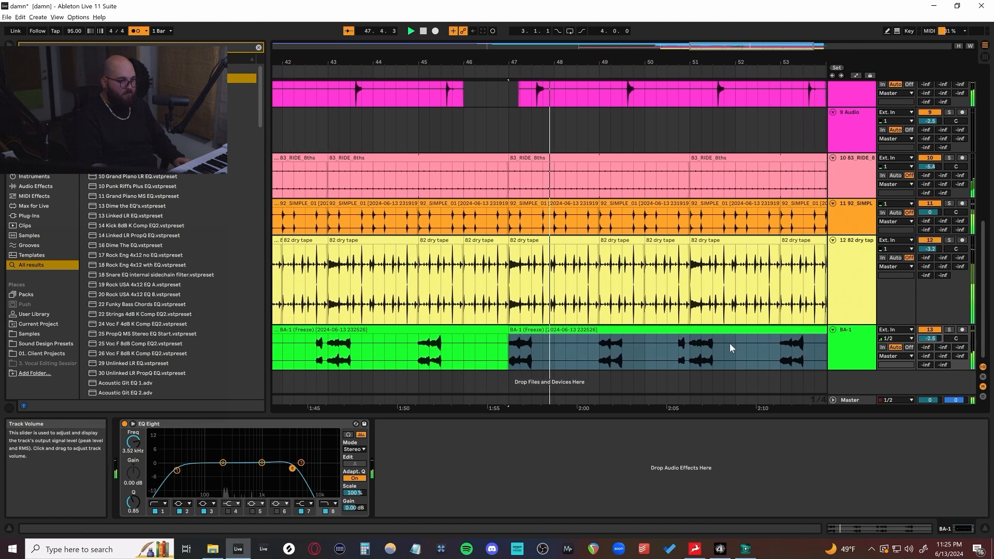
# Step: Delete the empty 9 Audio track above the 83_RIDE_8ths track
pyautogui.scroll(-3, 686, 342)
pyautogui.scroll(5, 583, 322)
pyautogui.scroll(-5, 583, 322)
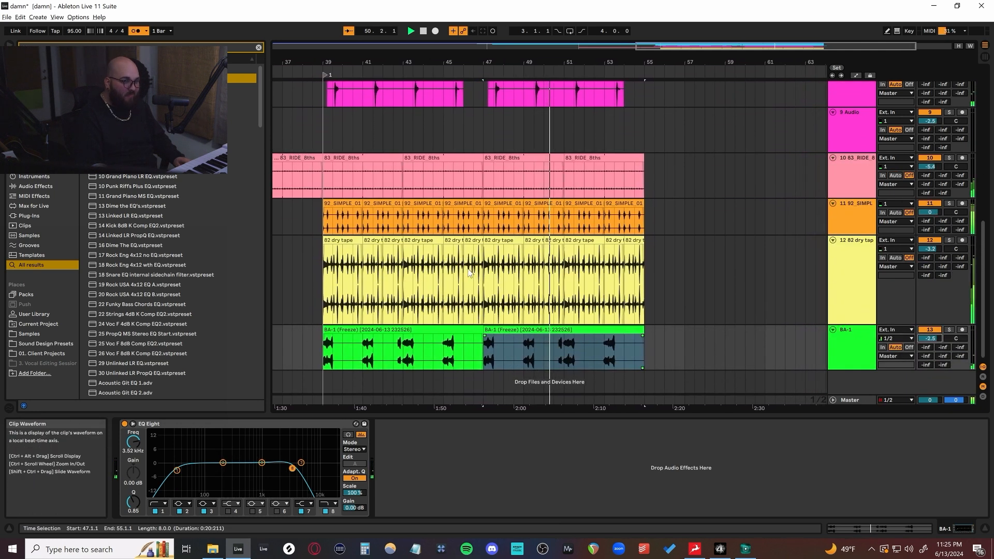
pyautogui.scroll(-3, 469, 272)
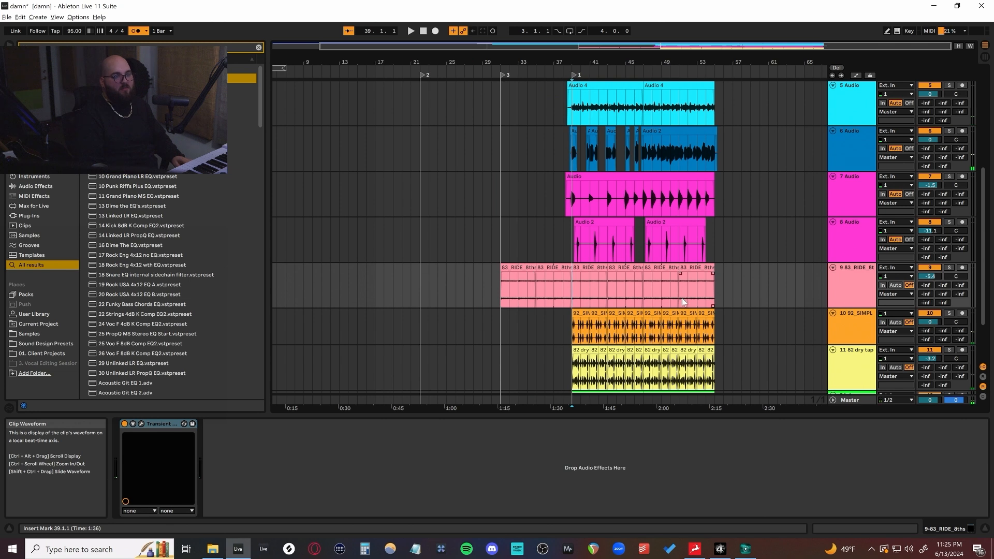
# Step: Record a Butch Vig Drums pattern on a new MIDI track above BA-1 from bar 39 and trim it to two bars
pyautogui.scroll(-2, 800, 341)
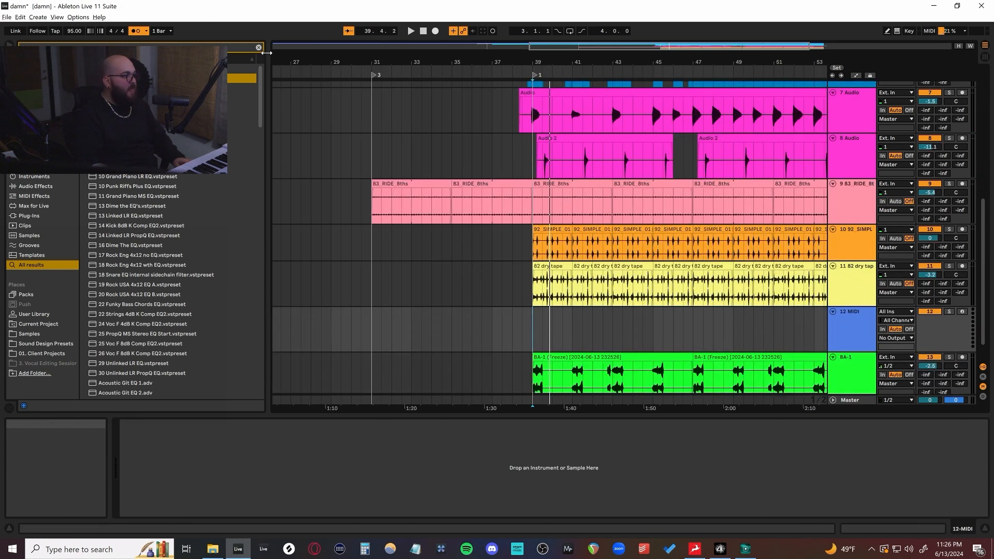
pyautogui.click(258, 48)
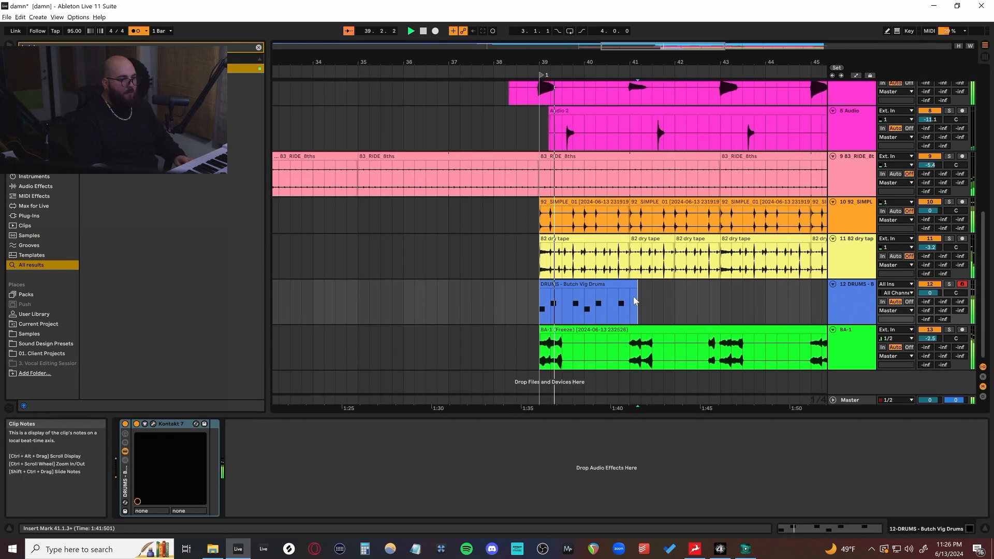
pyautogui.moveTo(630, 300); pyautogui.dragTo(650, 297)
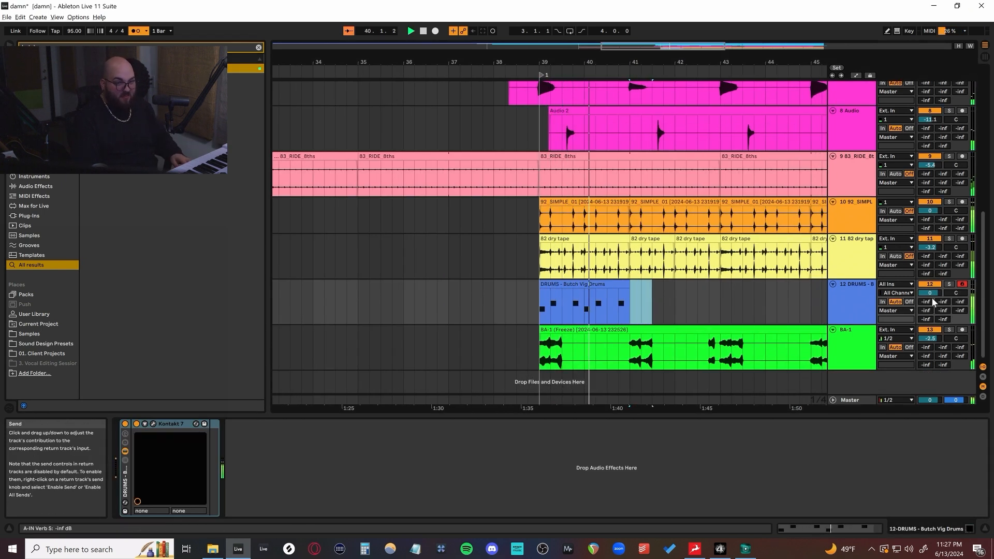
# Step: Duplicate the two-bar Butch Vig Drums clip repeatedly to fill the section up to bar 55
pyautogui.click(598, 286)
pyautogui.click(595, 286)
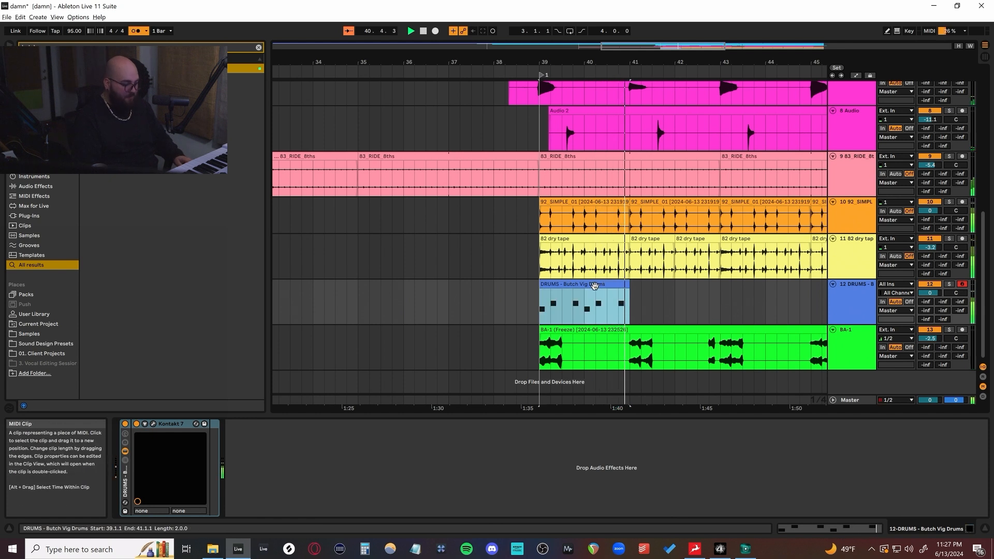
pyautogui.hotkey('ctrl', 'd')
pyautogui.hotkey('ctrl', 'd')
pyautogui.hotkey('ctrl', 'd')
pyautogui.hotkey('ctrl', 'd')
pyautogui.hotkey('ctrl', 'd')
pyautogui.hotkey('ctrl', 'd')
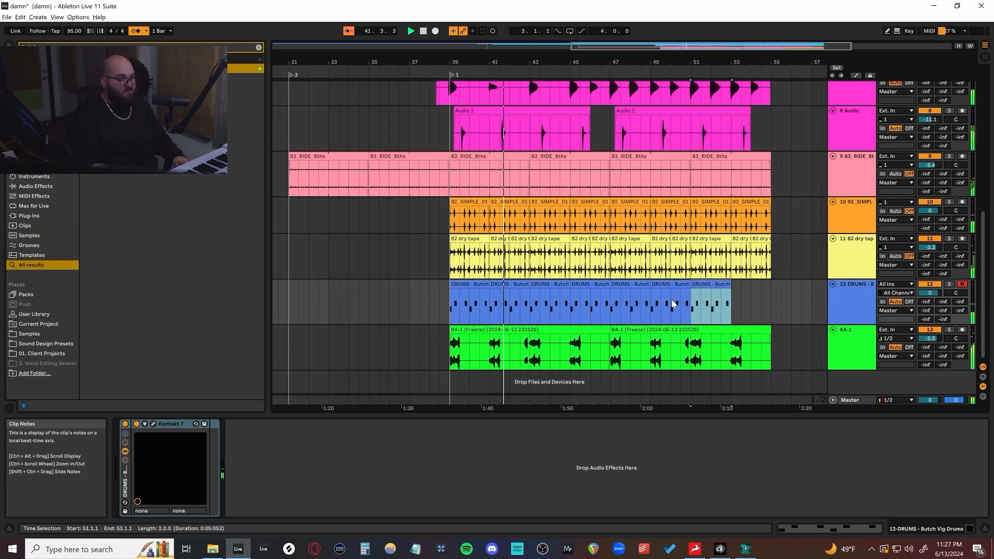
# Step: Lower the 83_RIDE_8ths track volume to -6.6 dB and pan it slightly to the right
pyautogui.click(857, 306)
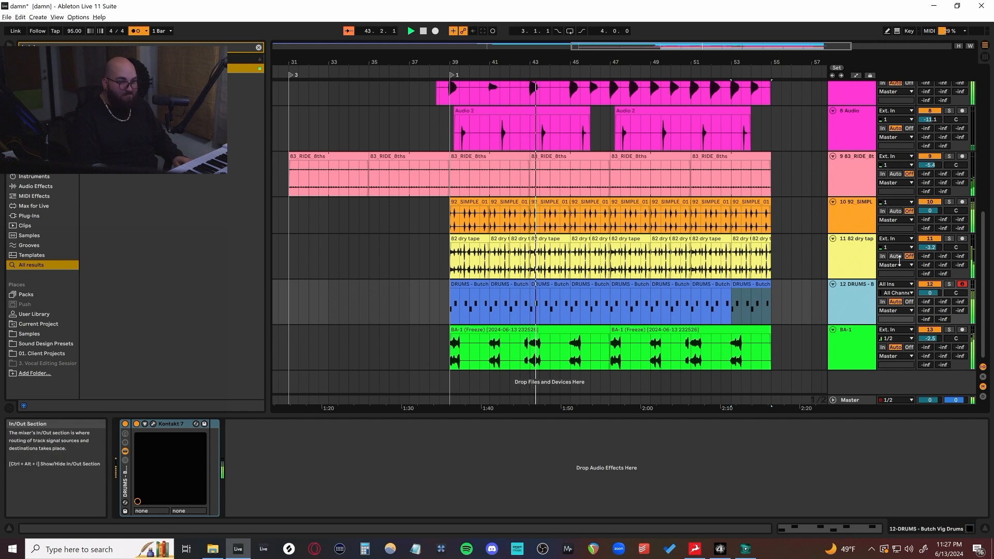
pyautogui.click(949, 157)
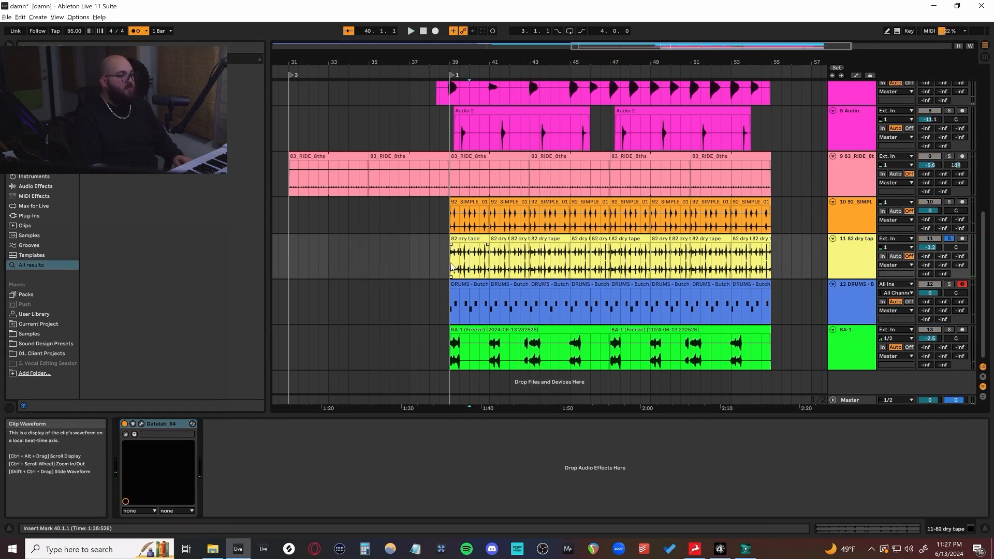
# Step: Audition the 82 dry tape track from bar 39, add the bx_blackdist2 distortion to it and set its volume to -1.5 dB
pyautogui.click(450, 267)
pyautogui.press('space')
pyautogui.hscroll(-3, 473, 274)
pyautogui.scroll(4, 575, 264)
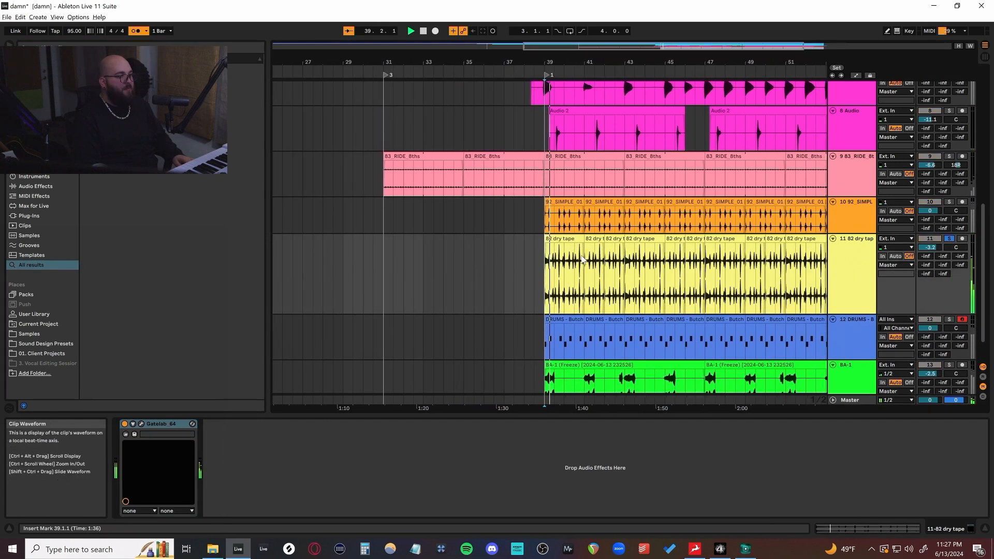
pyautogui.scroll(5, 578, 269)
pyautogui.hscroll(1, 570, 268)
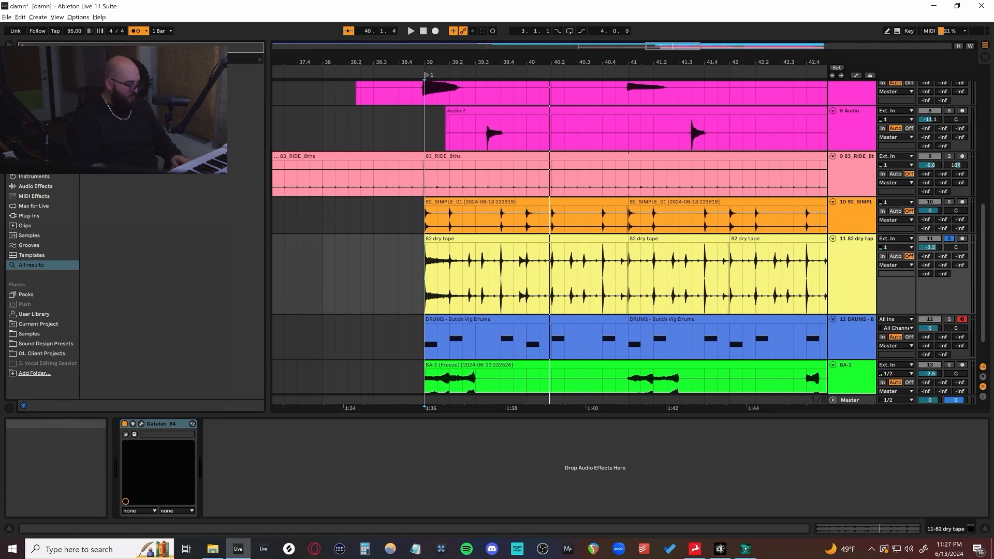
pyautogui.write('dist')
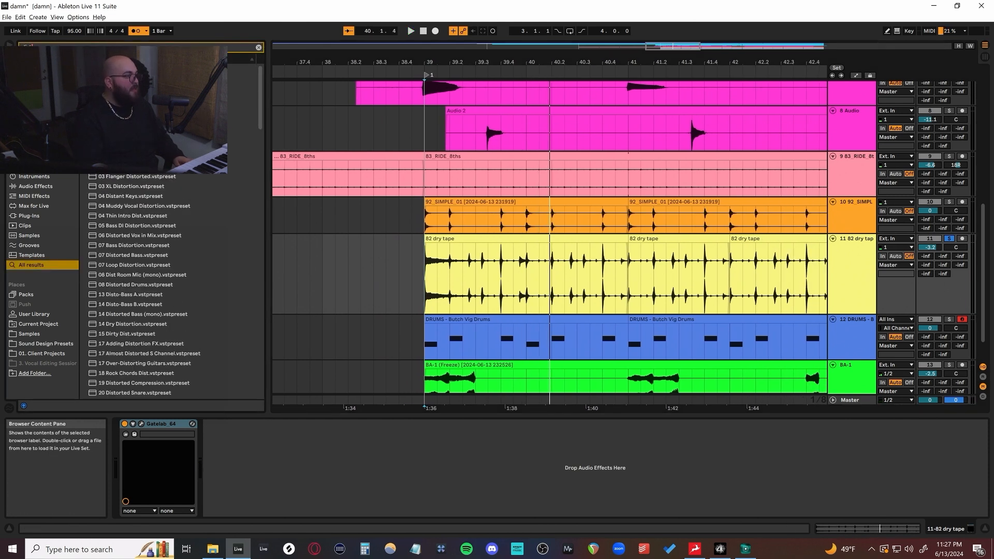
pyautogui.click(32, 88)
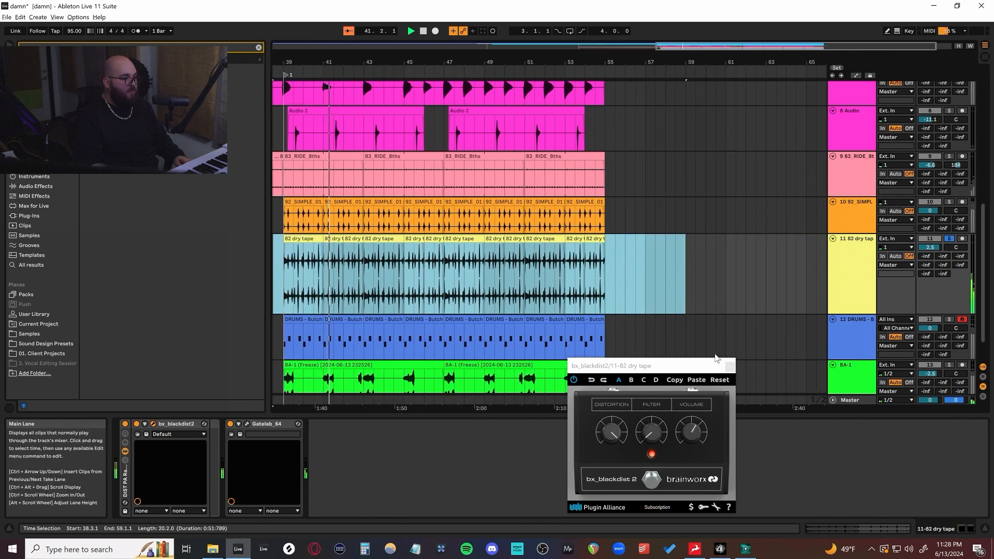
pyautogui.click(730, 367)
pyautogui.click(650, 296)
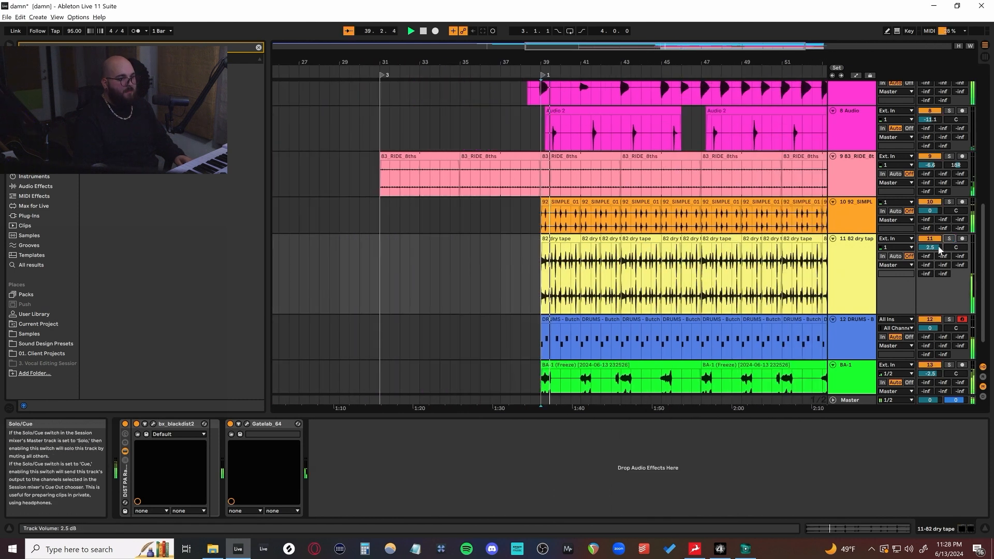
pyautogui.moveTo(931, 247); pyautogui.dragTo(931, 255)
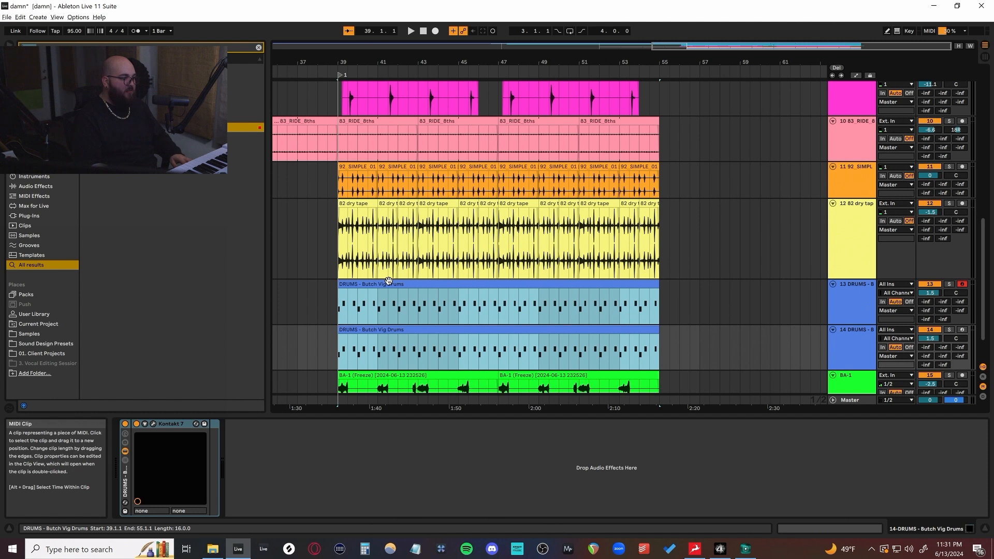
# Step: Delete all F1 notes from the Butch Vig Drums clip on track 13
pyautogui.doubleClick(397, 299)
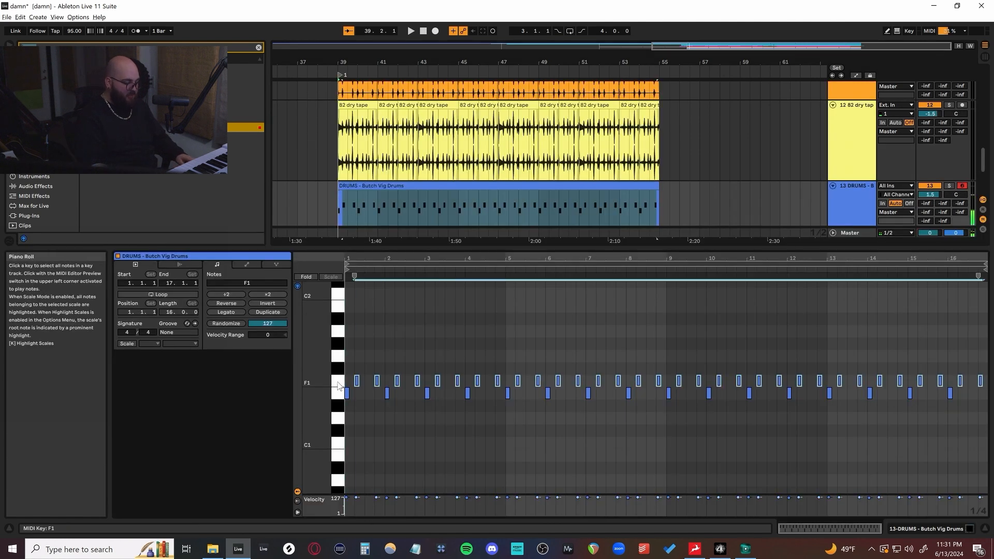
pyautogui.hotkey('shift', 'Tab')
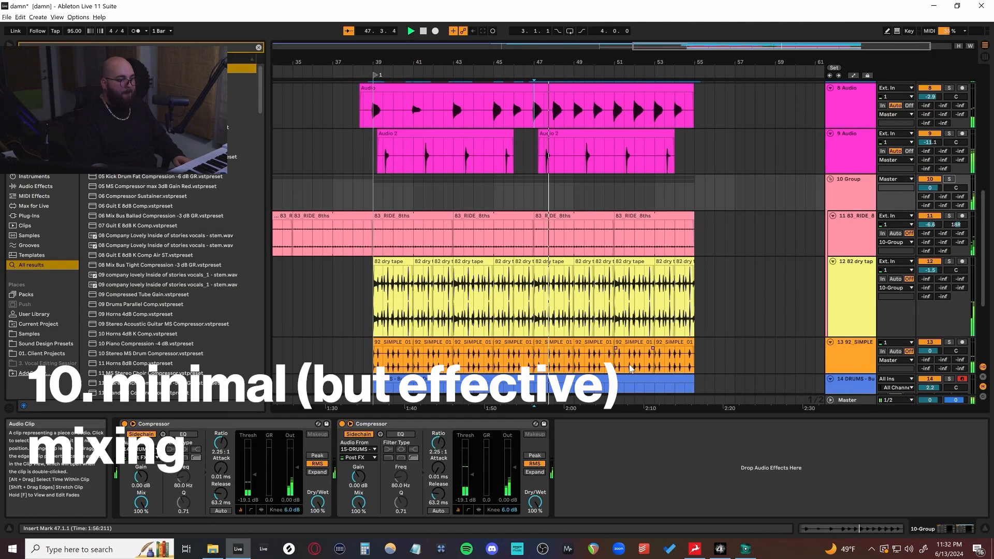
# Step: Set the second Compressor on the 10 Group drum bus to a -25.5 dB threshold and a 98.7 ms release
pyautogui.moveTo(472, 474); pyautogui.dragTo(439, 488)
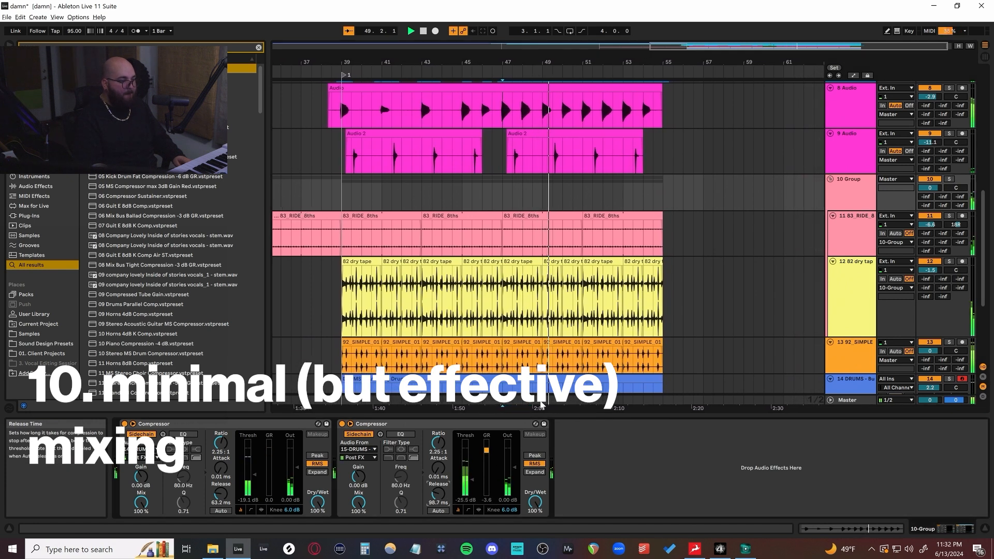
pyautogui.click(408, 426)
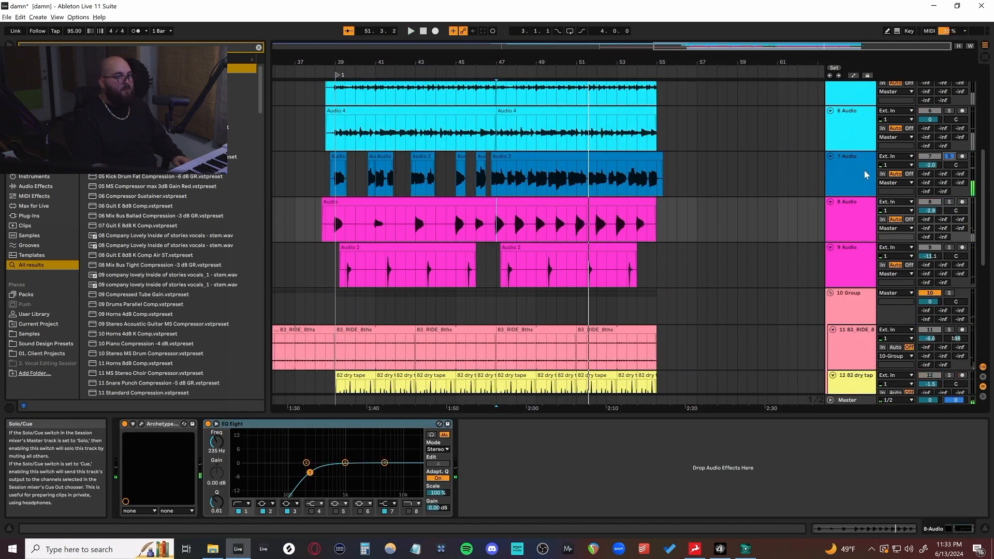
# Step: Add CLA Bass to the 7 Audio bass track, set Compress to -4.5 and lower the treble
pyautogui.click(311, 176)
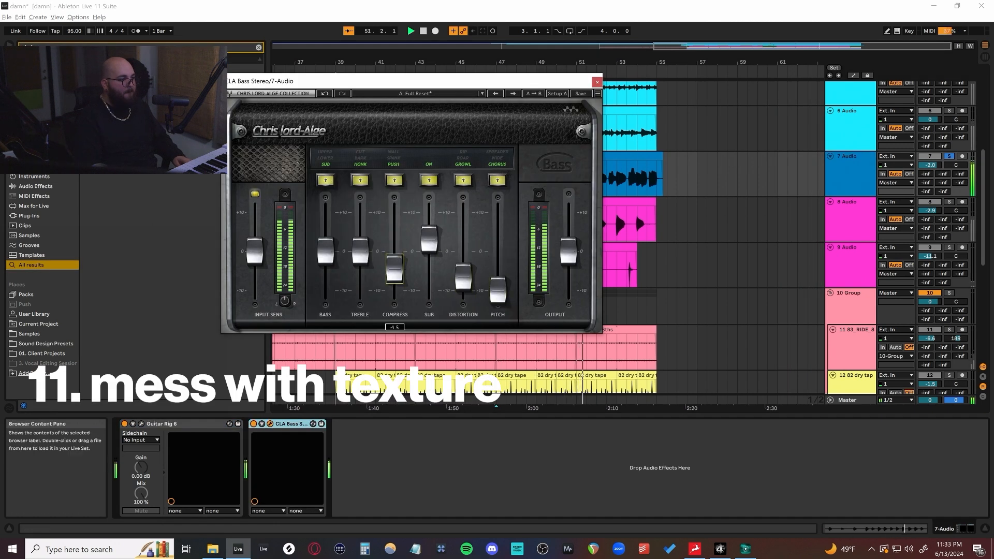
pyautogui.moveTo(359, 252); pyautogui.dragTo(359, 267)
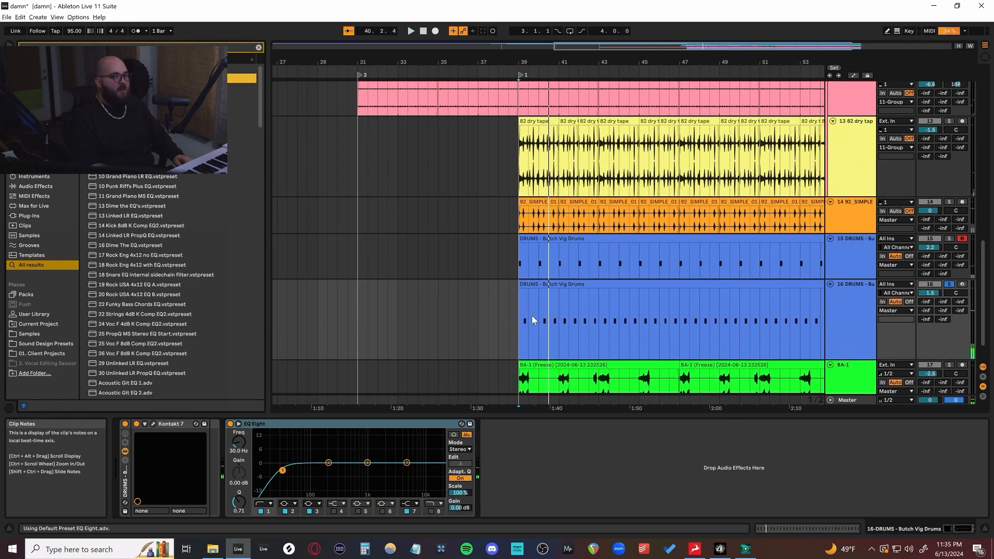
# Step: Boost EQ Eight's second band on the lower Butch Vig Drums track and play the result
pyautogui.moveTo(329, 464); pyautogui.dragTo(324, 442)
pyautogui.press('space')
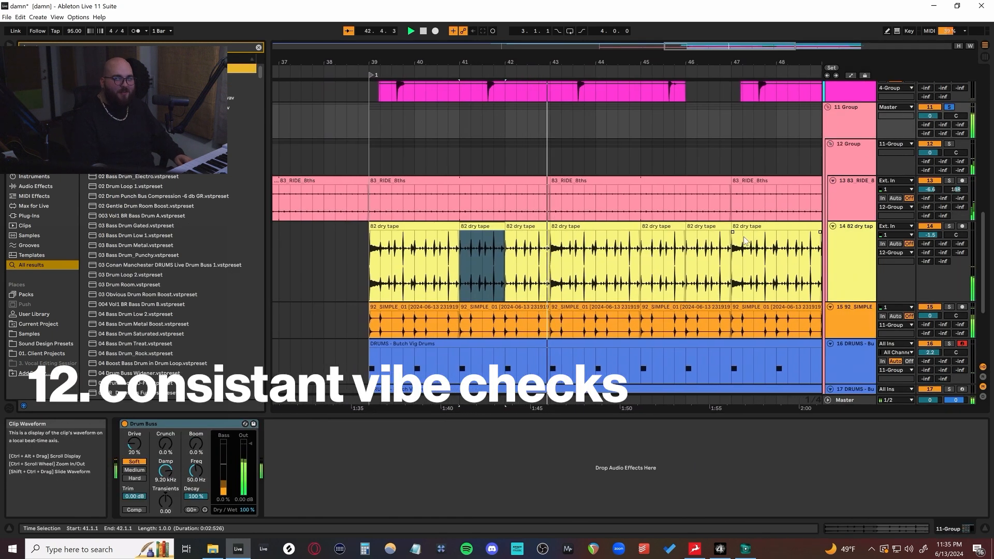
# Step: Check the drum mix during playback and duplicate the 6 Audio guitar track
pyautogui.scroll(-3, 753, 212)
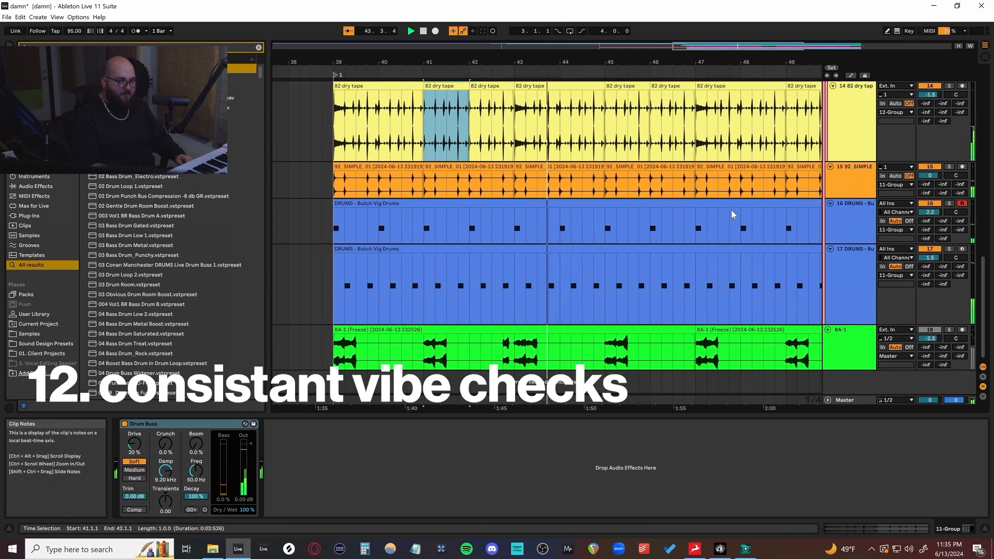
pyautogui.scroll(4, 733, 214)
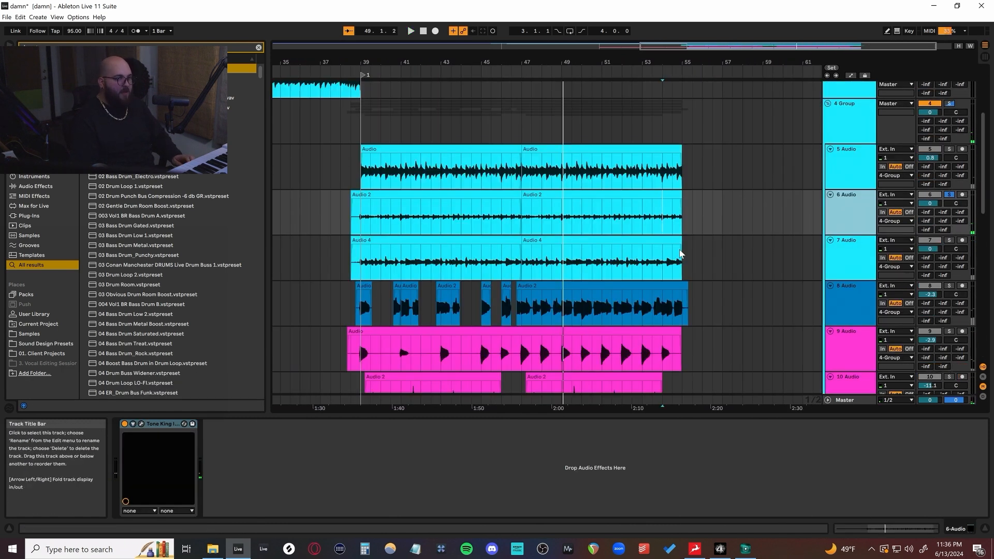
pyautogui.hotkey('ctrl', 'd')
pyautogui.press('1')
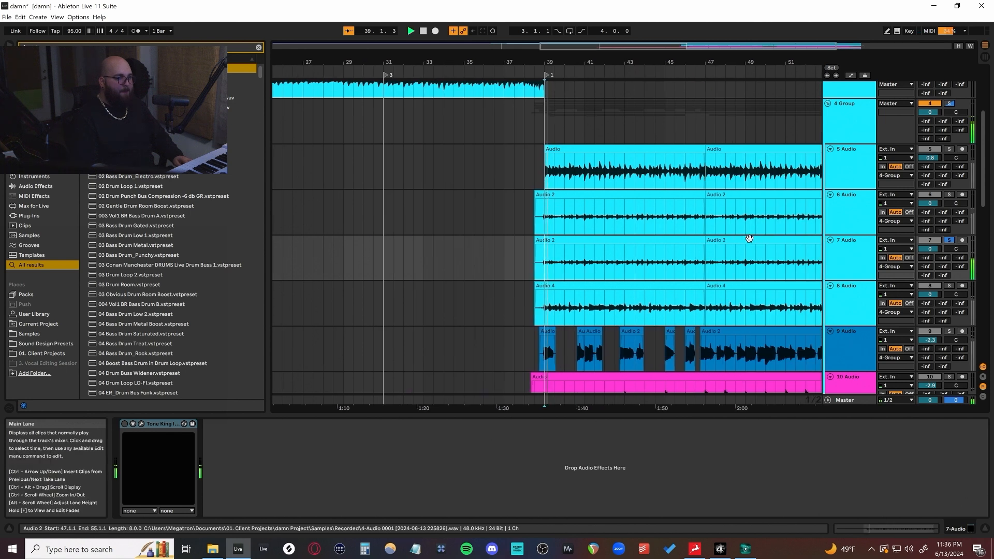
# Step: Transpose the first Audio 2 clip on the duplicated guitar track up 12 semitones and set its warp envelope to 8
pyautogui.doubleClick(662, 242)
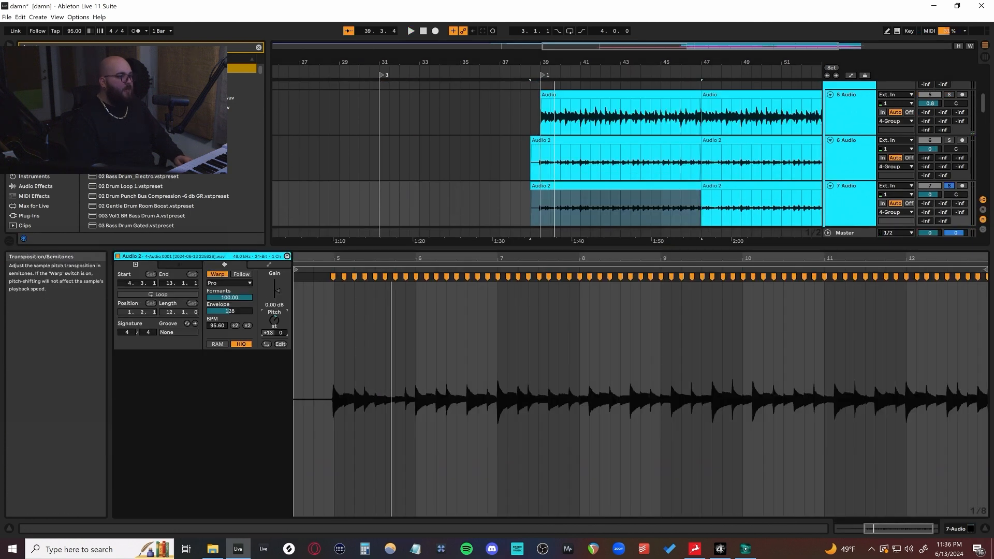
pyautogui.moveTo(268, 332); pyautogui.dragTo(268, 329)
pyautogui.press('space')
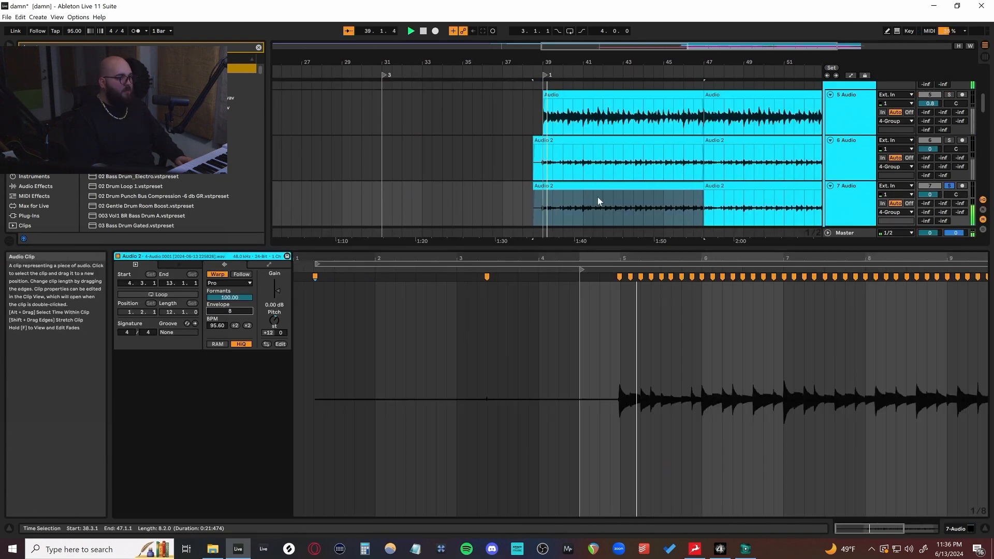
pyautogui.hotkey('shift', 'Tab')
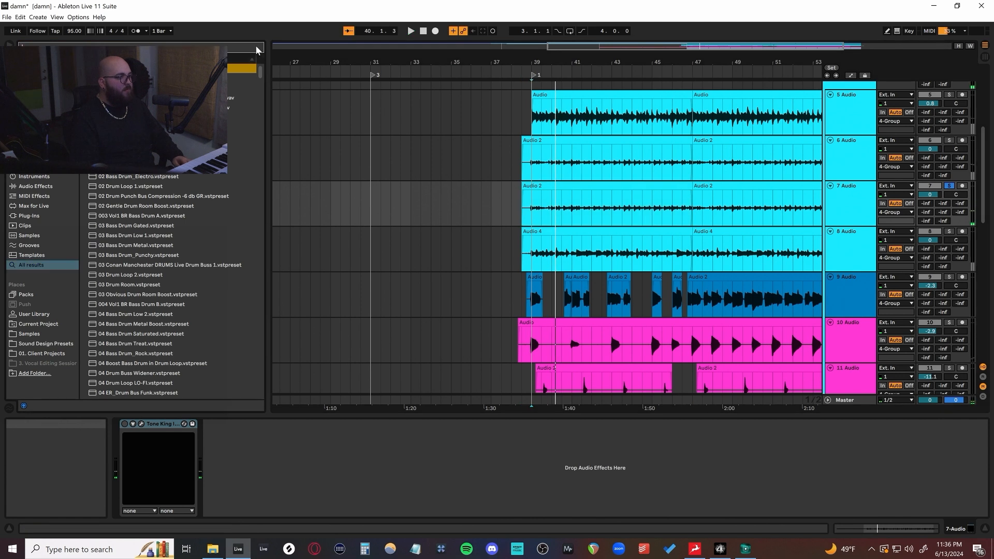
# Step: Add the Emergence granular plugin to the duplicated guitar track and audition it from bar 39
pyautogui.click(258, 47)
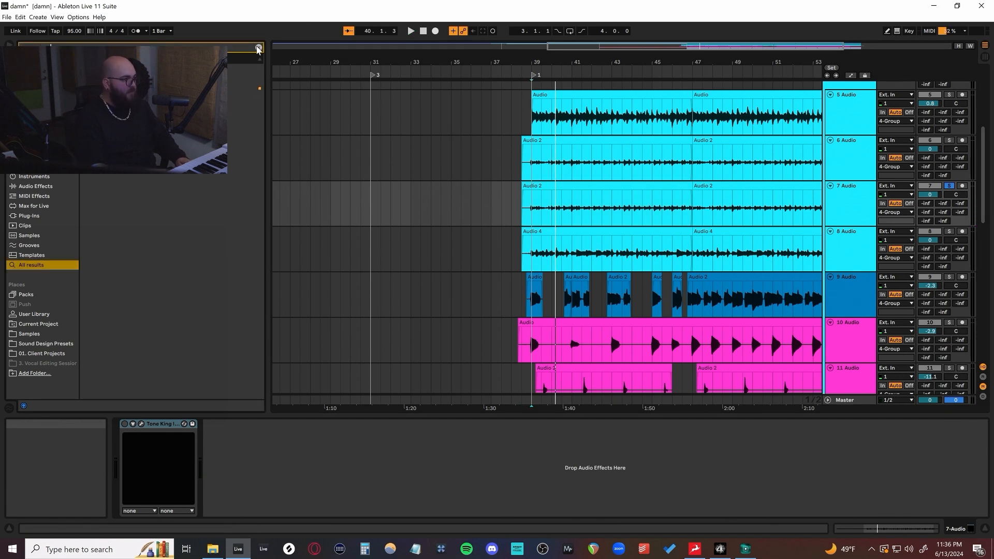
pyautogui.press('space')
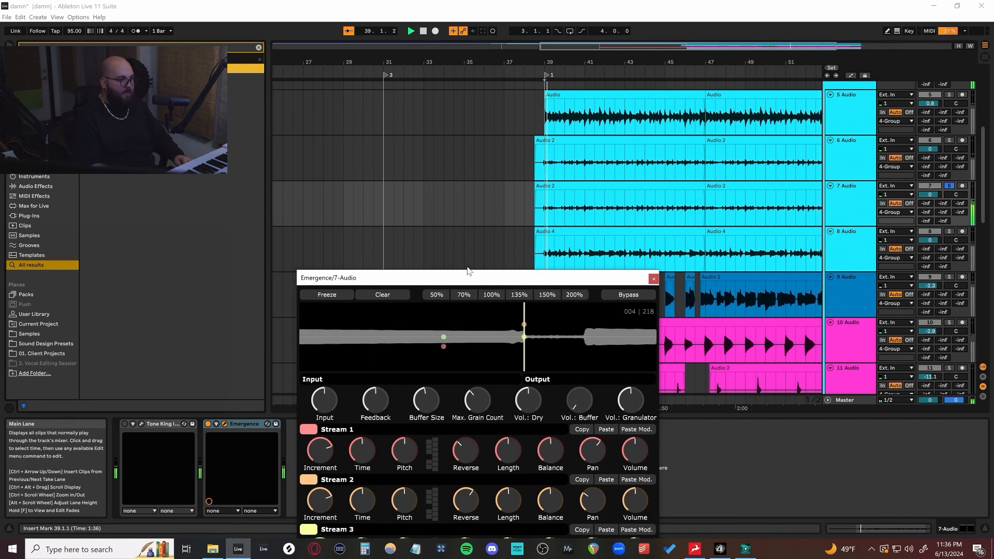
pyautogui.moveTo(472, 279); pyautogui.dragTo(465, 127)
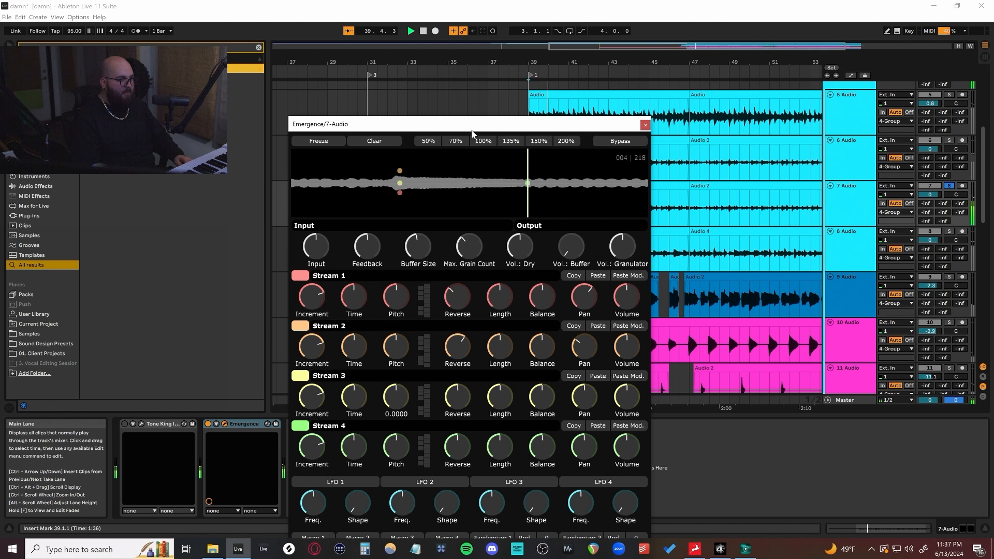
pyautogui.click(645, 125)
# Step: Freeze and flatten the 7 Audio guitar track with its effect, and play back the rendered audio
pyautogui.rightClick(835, 201)
pyautogui.click(871, 265)
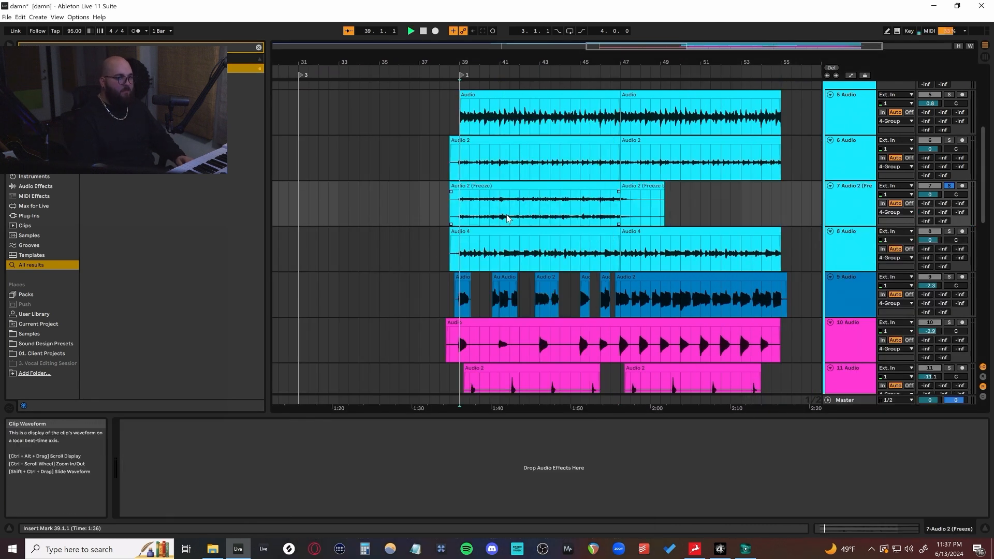
pyautogui.press('space')
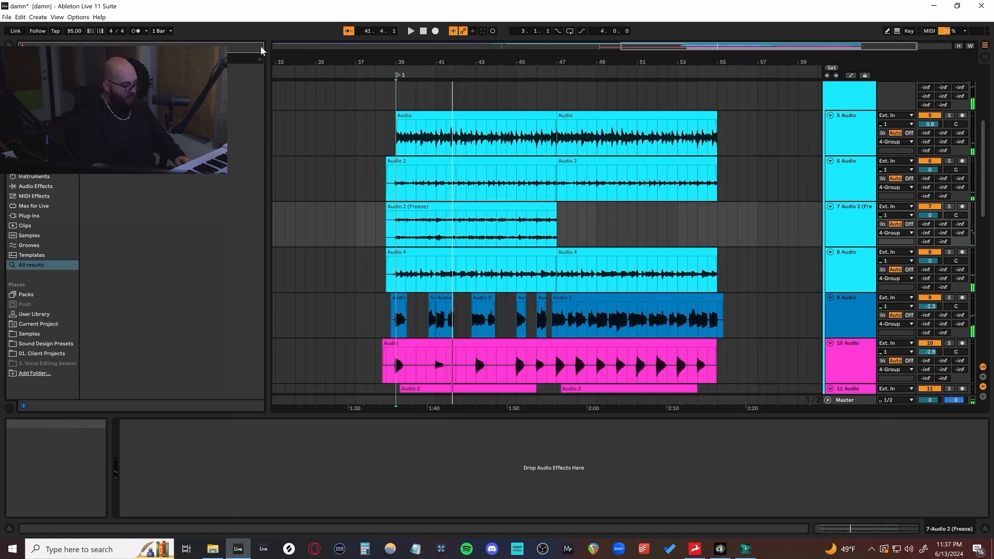
# Step: Add Gatelab_64 to the flattened guitar track and duplicate its clip to fill bars 47 to 55
pyautogui.click(259, 48)
pyautogui.write('ga')
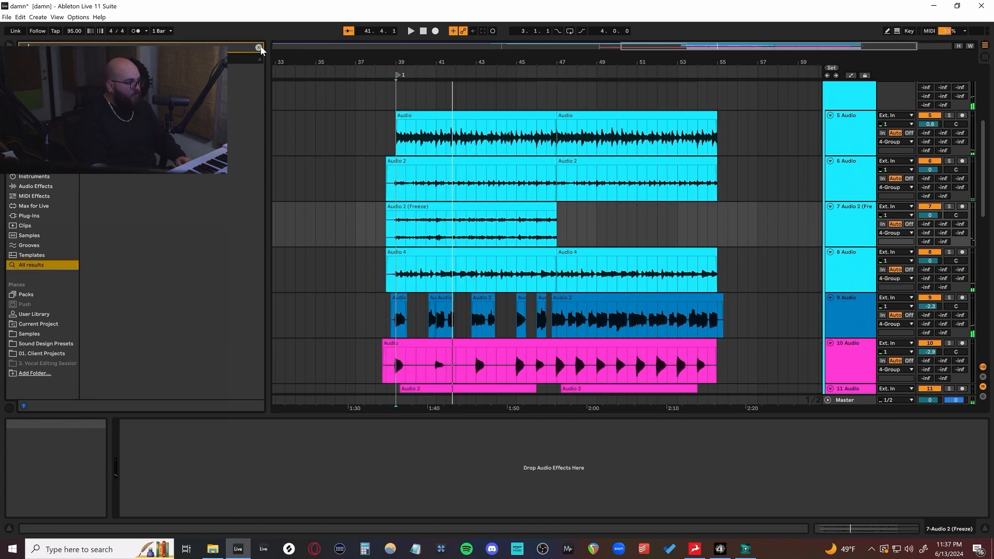
pyautogui.write('t')
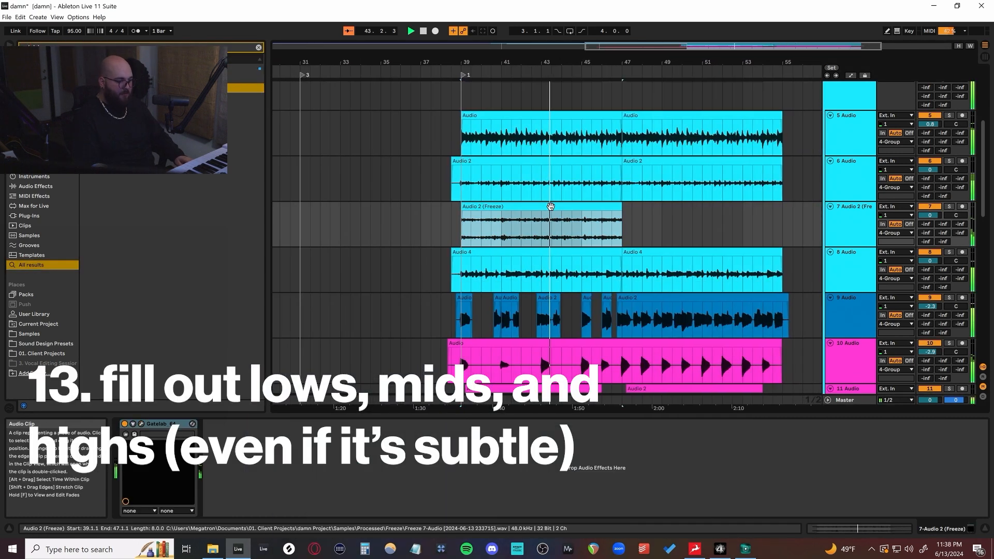
pyautogui.hotkey('ctrl', 'd')
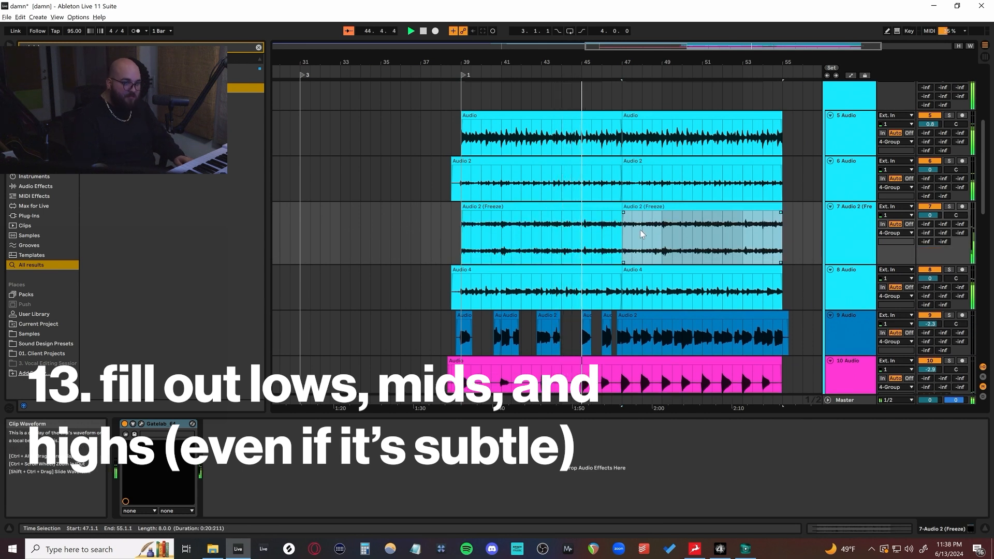
# Step: Add a new MIDI track below the frozen BA-1 track and find the BA-1 instrument for it
pyautogui.scroll(-1, 640, 229)
pyautogui.scroll(-1, 642, 231)
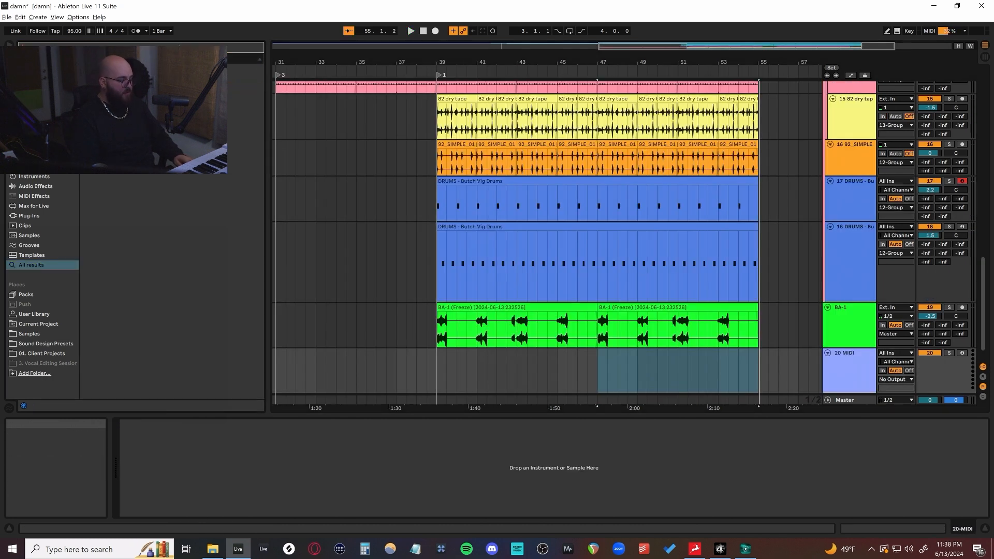
pyautogui.hotkey('ctrl', 'f')
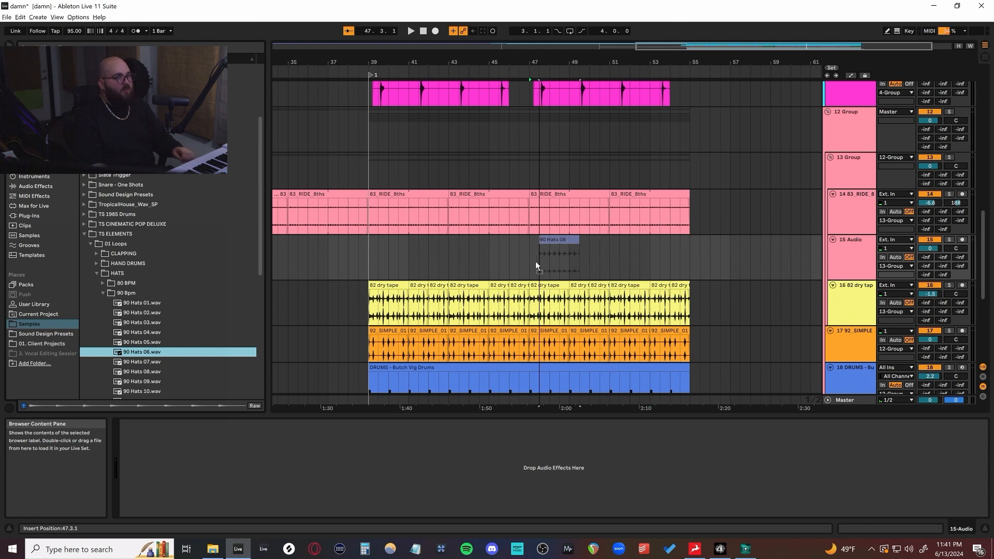
# Step: Lay a 90 Hats loop on the 15 Audio track from bar 47 to 55 and set its volume to -11.8 dB
pyautogui.moveTo(535, 262); pyautogui.dragTo(529, 265)
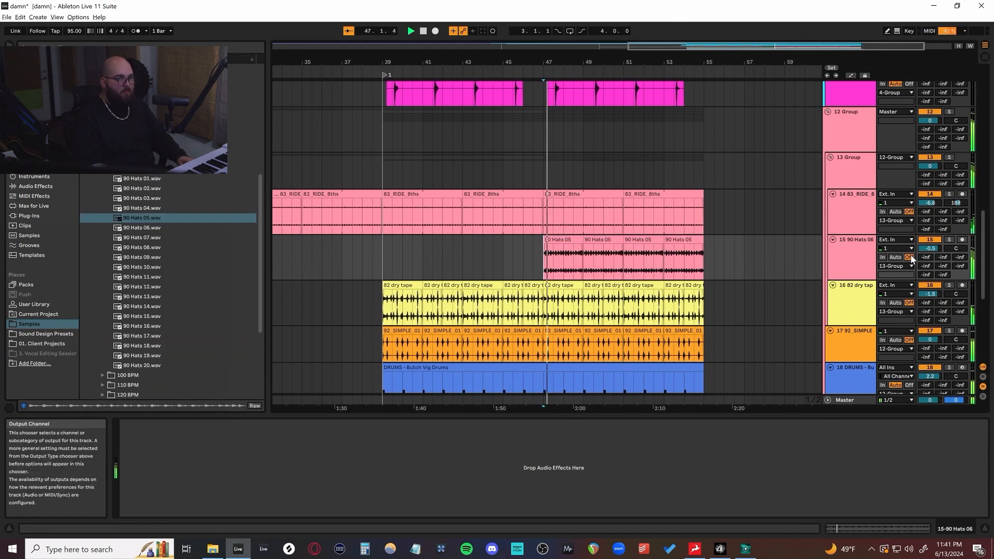
pyautogui.moveTo(933, 247); pyautogui.dragTo(933, 272)
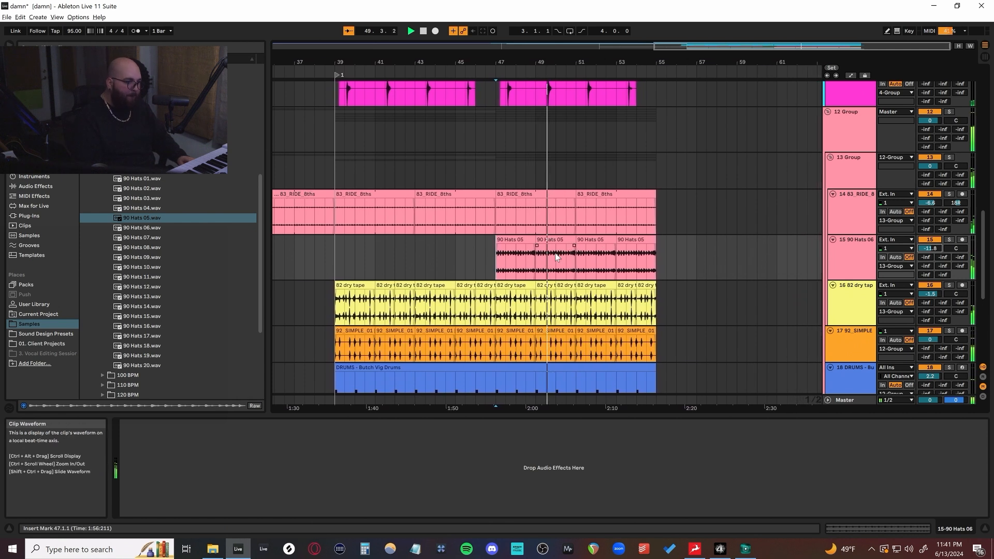
# Step: Add Decapitator to the 21 BA-1 synth track and enable its Punish option
pyautogui.scroll(8, 520, 260)
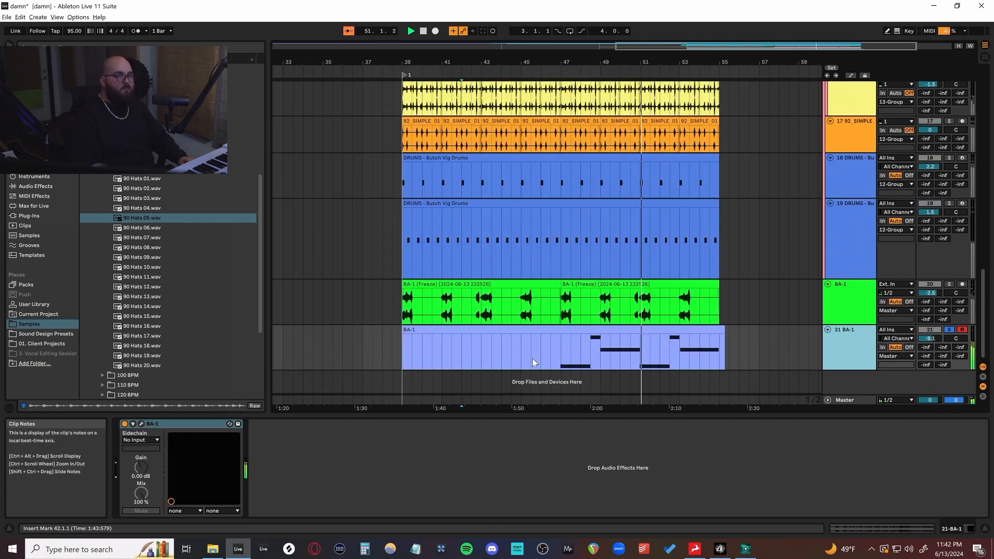
pyautogui.press('space')
pyautogui.click(228, 49)
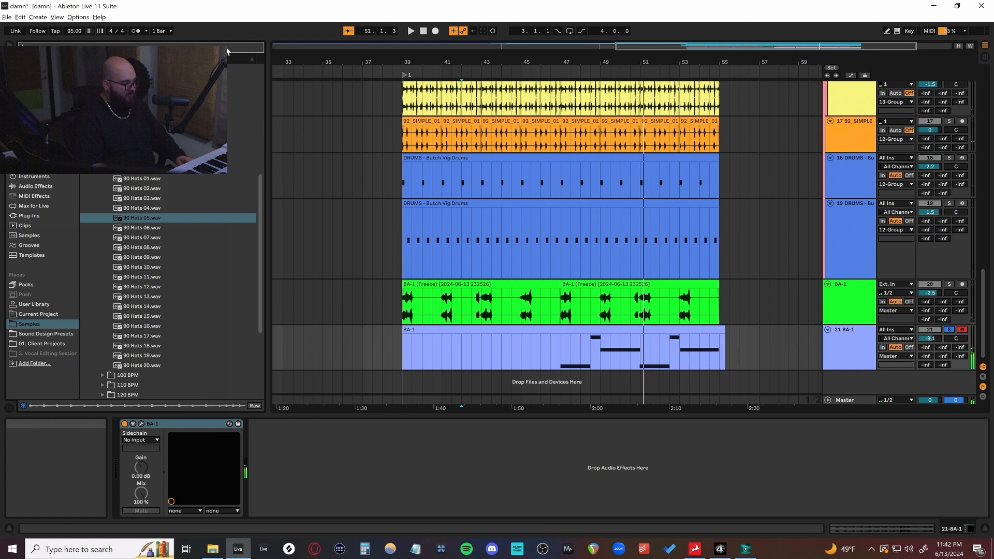
pyautogui.write('decap')
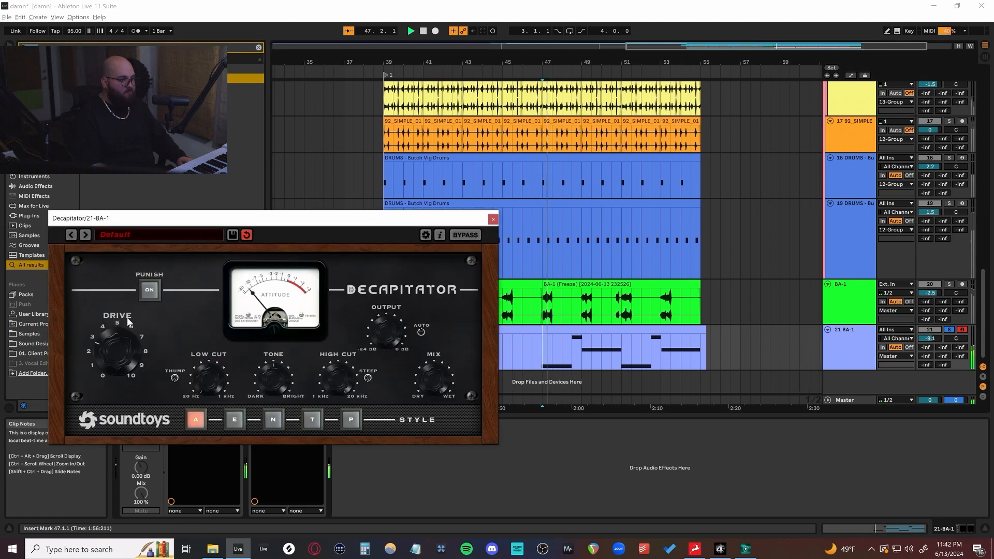
pyautogui.click(146, 295)
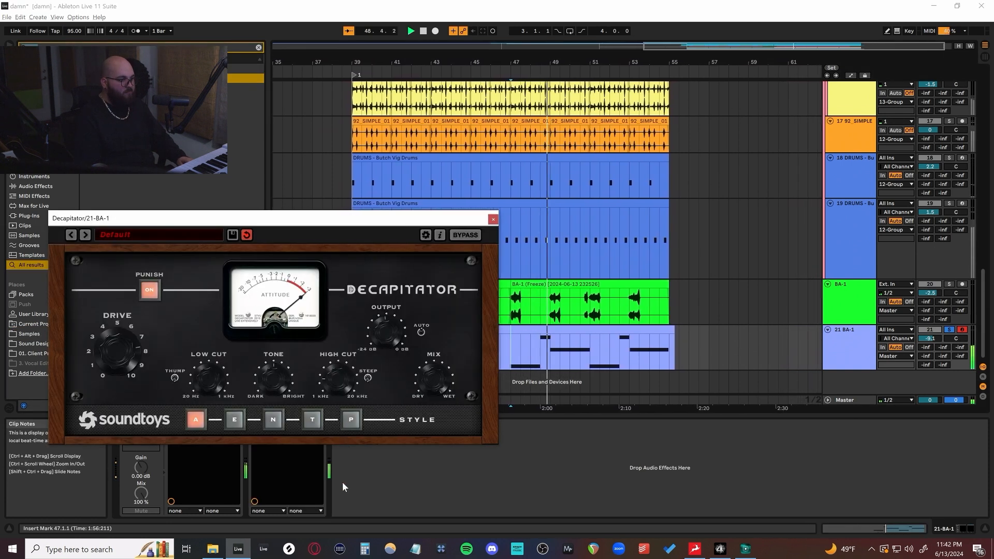
# Step: Stop playback, take the 21 BA-1 track out of solo and close the Decapitator window
pyautogui.press('space')
pyautogui.click(949, 330)
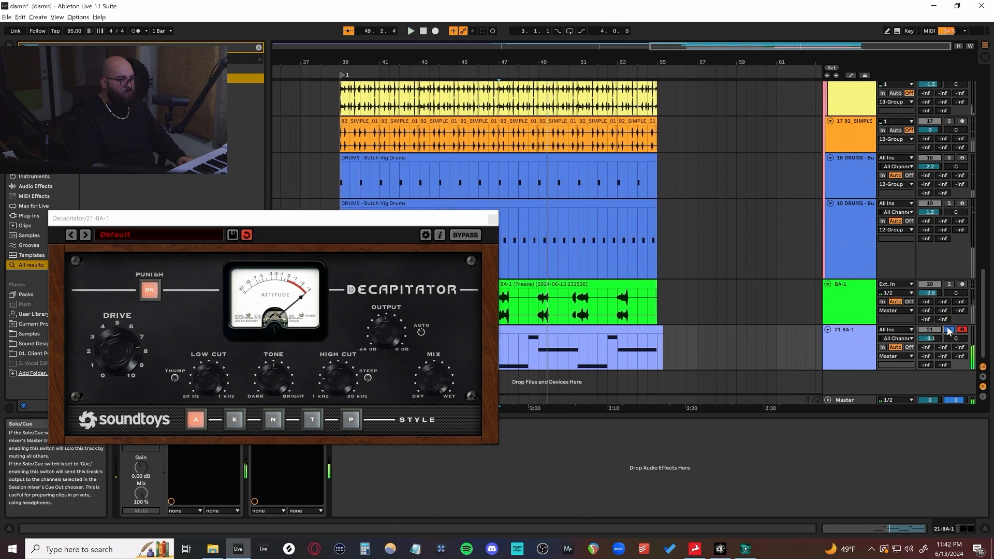
pyautogui.click(493, 218)
# Step: Play the full mix and lower the 21 BA-1 track's volume to -15.5 dB
pyautogui.press('space')
pyautogui.moveTo(930, 337); pyautogui.dragTo(930, 346)
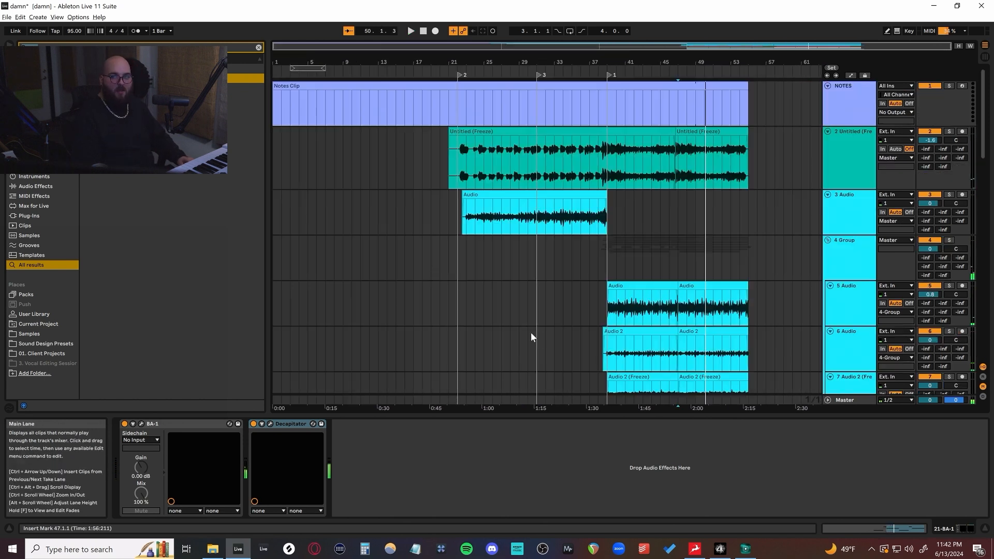
pyautogui.scroll(4, 574, 329)
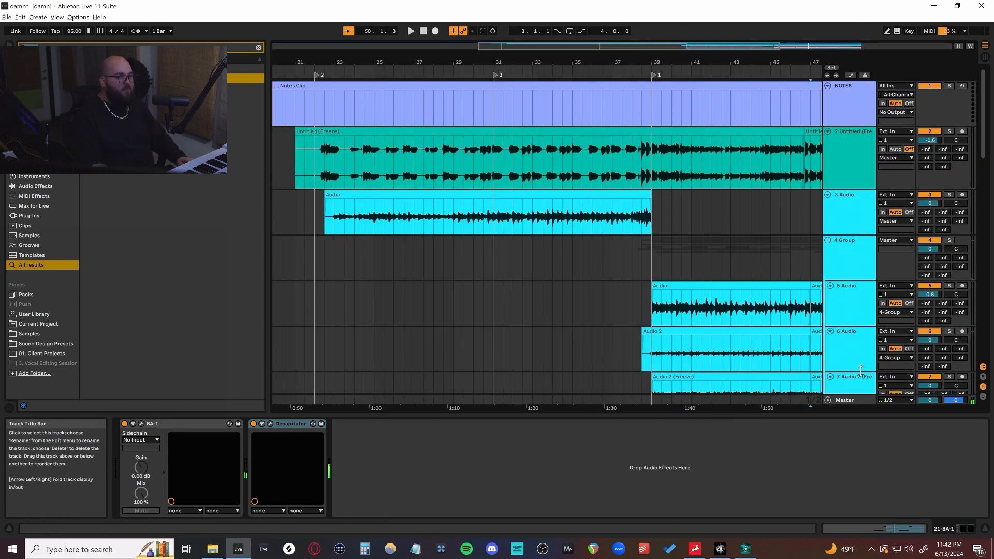
pyautogui.scroll(-5, 806, 374)
pyautogui.scroll(-5, 806, 373)
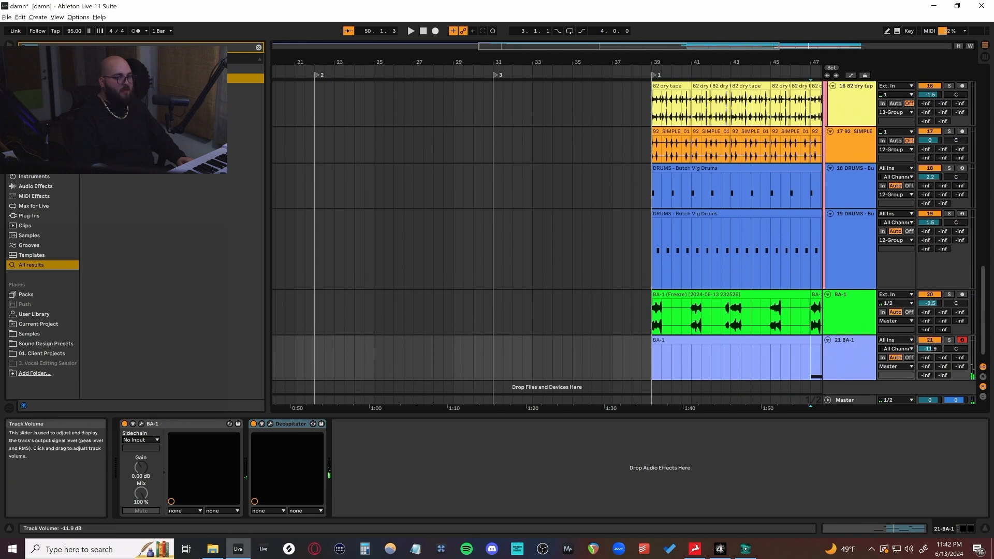
# Step: Hide the device view and play the arrangement from 29.3.1 on the 2 Untitled track to review the section before the drums
pyautogui.click(984, 528)
pyautogui.click(536, 265)
pyautogui.press('+')
pyautogui.press('+')
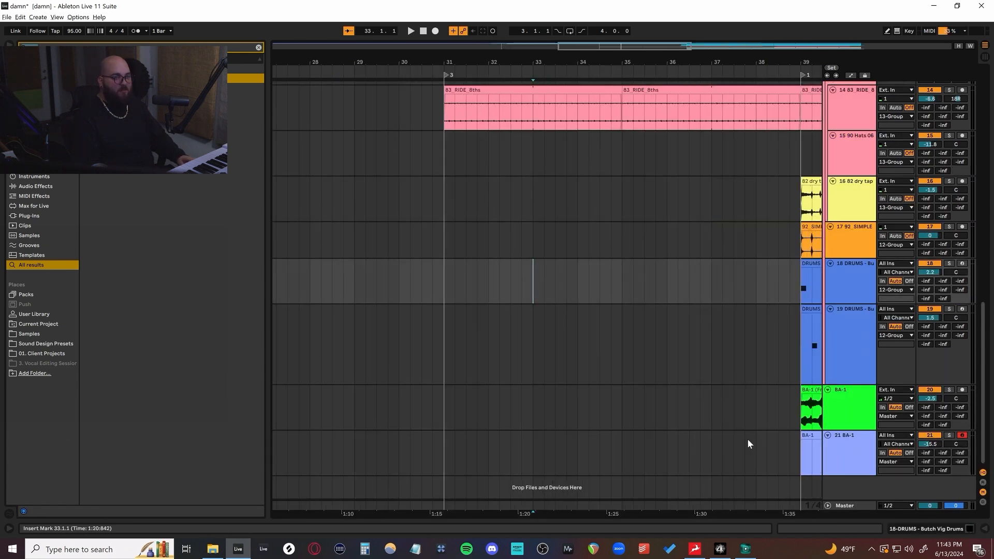
pyautogui.click(784, 446)
pyautogui.scroll(10, 781, 445)
pyautogui.scroll(2, 782, 449)
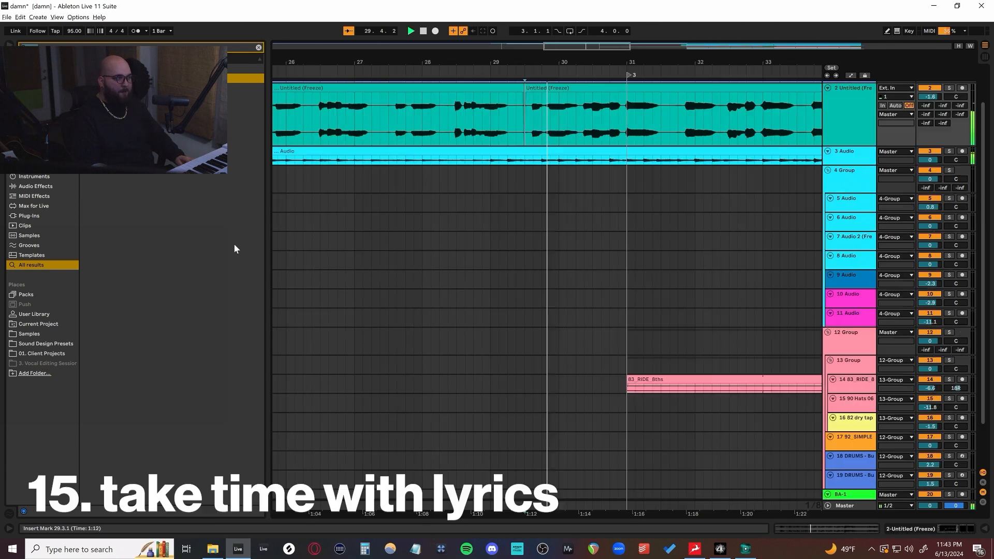